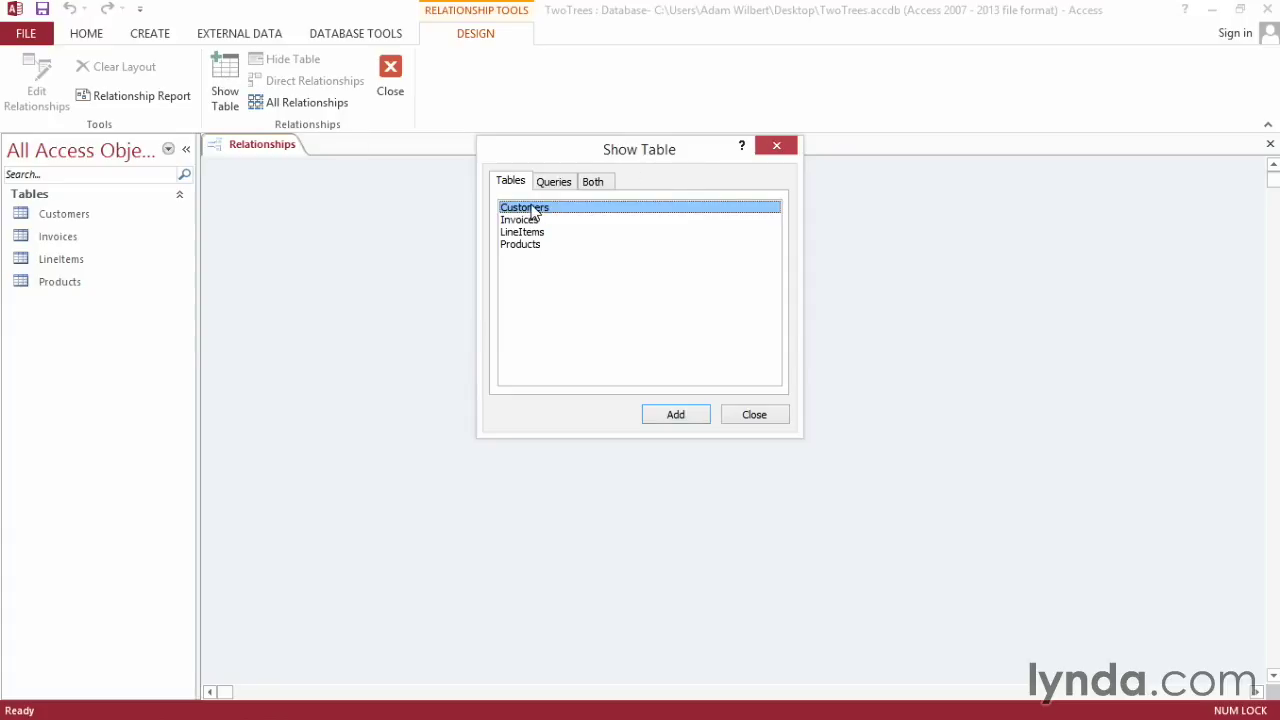
# - Add the Customers, Invoices, LineItems and Products tables to the relationships diagram
pyautogui.keyDown('shift'); pyautogui.click(528, 249); pyautogui.keyUp('shift')
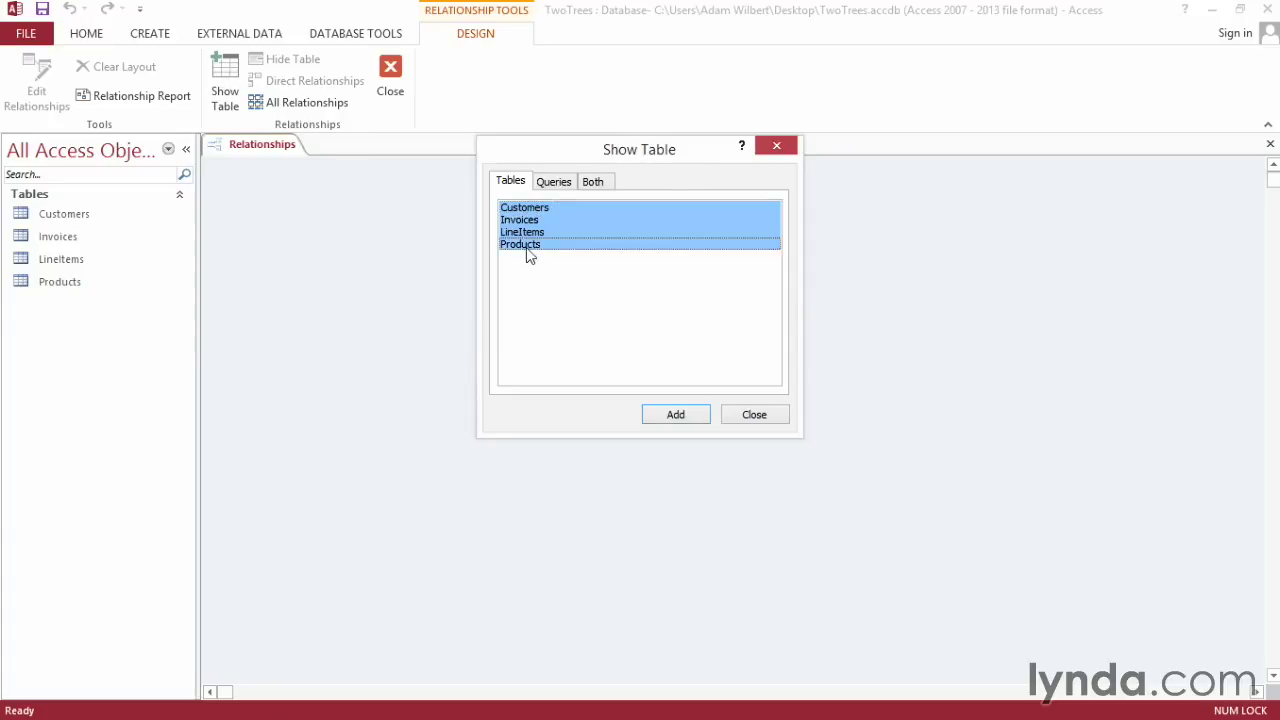
pyautogui.click(678, 420)
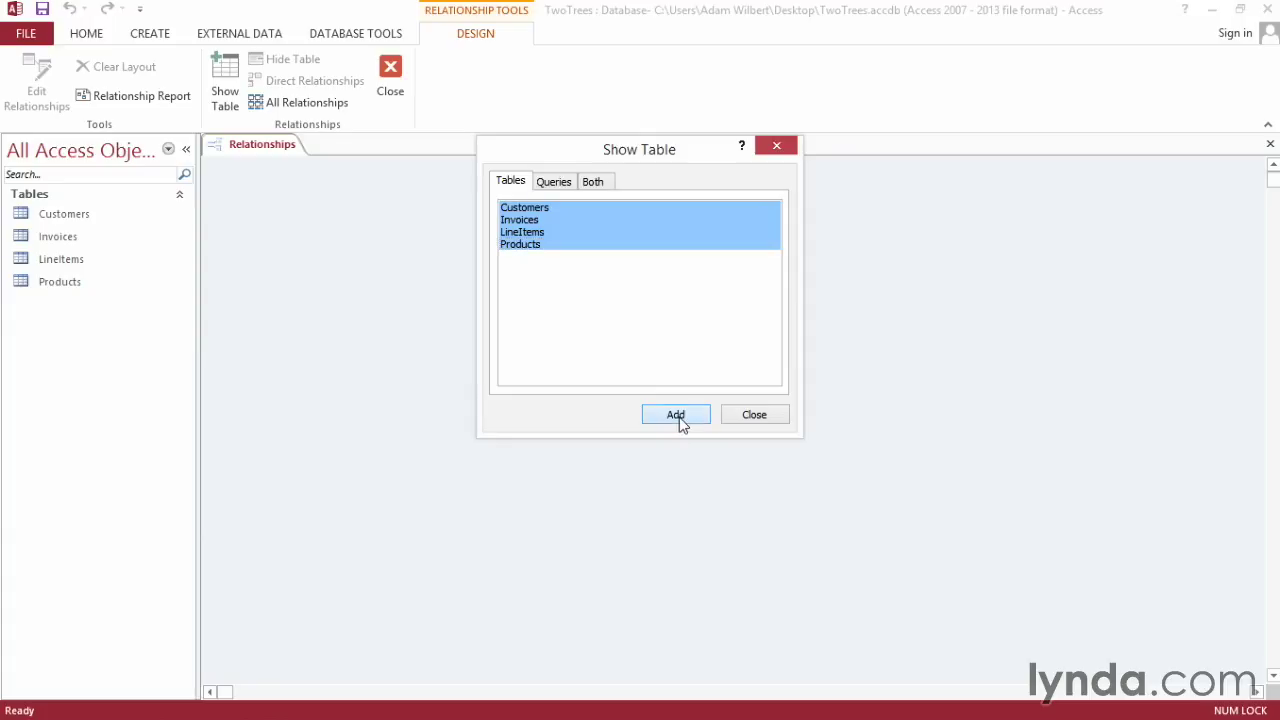
pyautogui.click(737, 423)
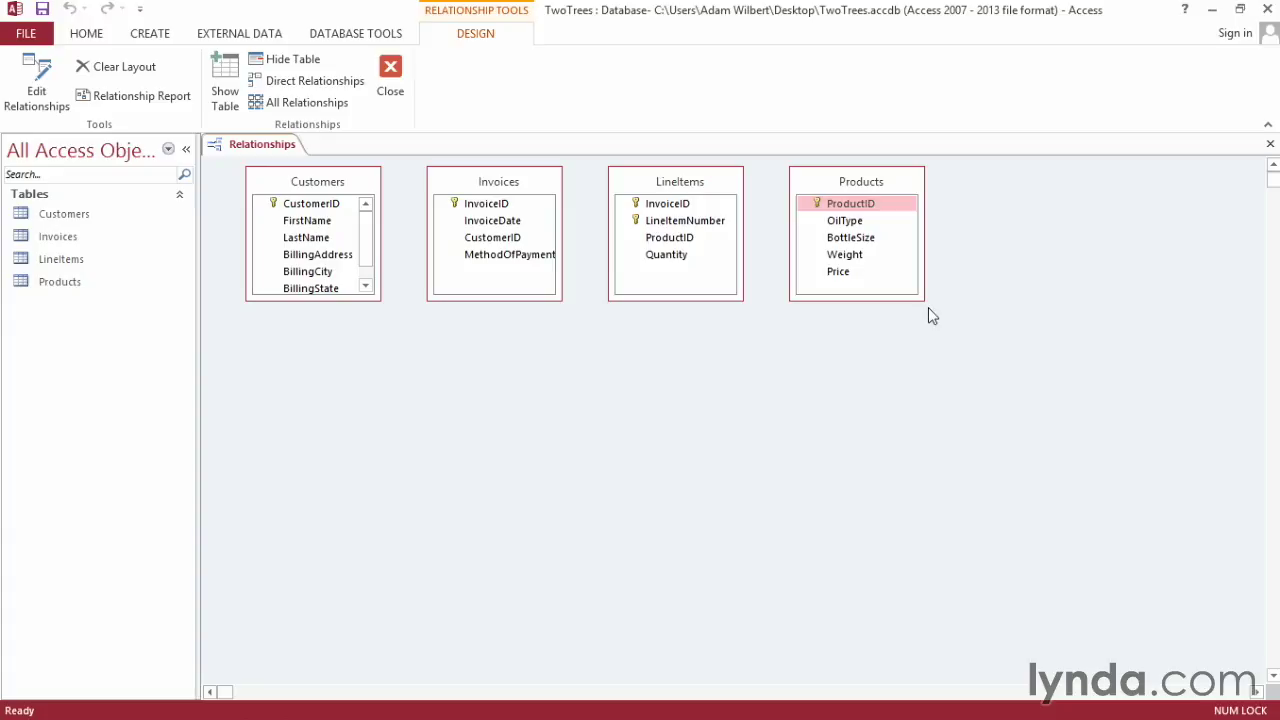
# - Enlarge the Customers box to show all fields, then reposition and widen the Invoices box
pyautogui.click(380, 299)
pyautogui.moveTo(380, 299); pyautogui.dragTo(408, 340)
pyautogui.moveTo(365, 190); pyautogui.dragTo(351, 222)
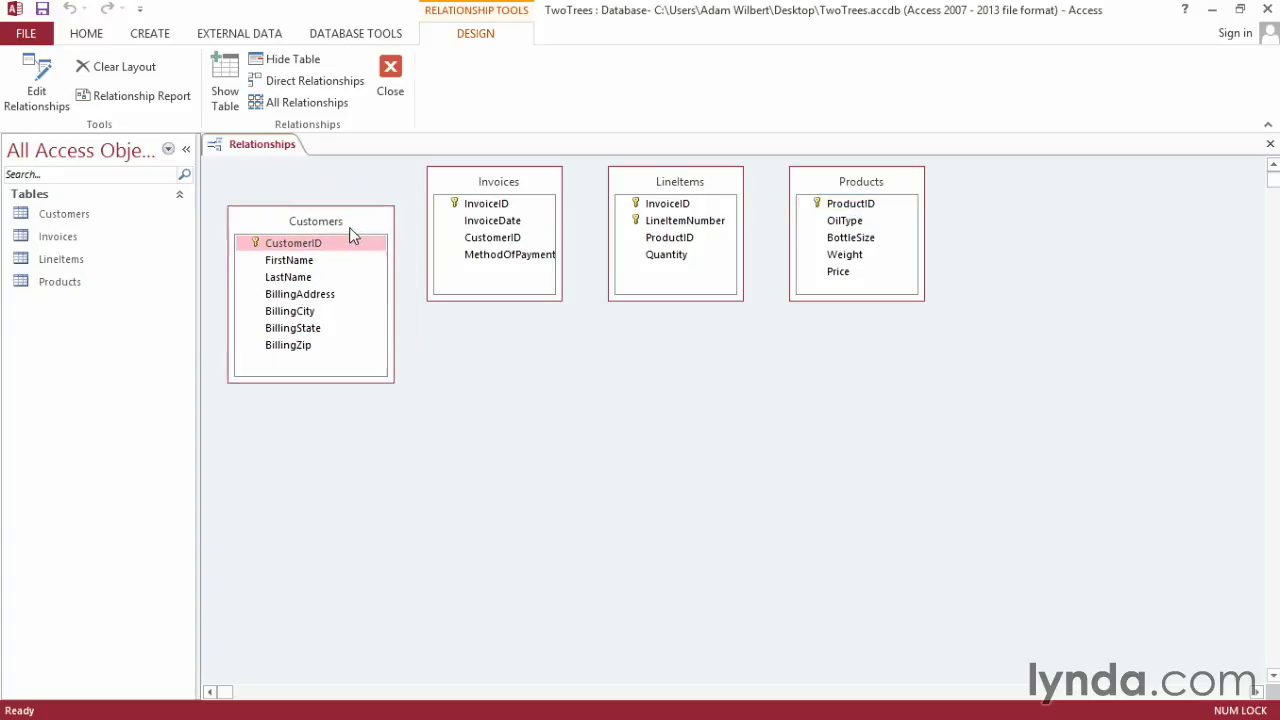
pyautogui.moveTo(532, 182); pyautogui.dragTo(580, 186)
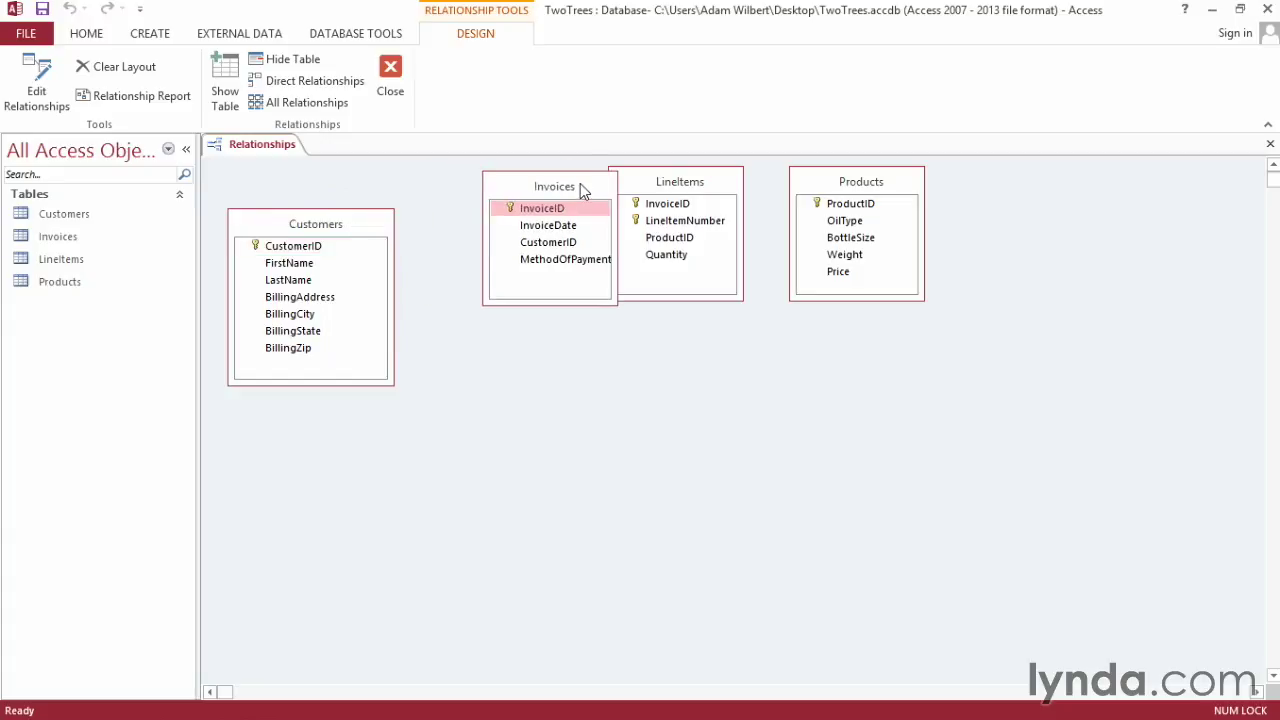
pyautogui.moveTo(617, 248); pyautogui.dragTo(658, 247)
# - Move LineItems and Products lower down and drag Customers.CustomerID onto Invoices.CustomerID
pyautogui.click(696, 182)
pyautogui.moveTo(696, 182); pyautogui.dragTo(592, 395)
pyautogui.moveTo(638, 449); pyautogui.dragTo(683, 449)
pyautogui.moveTo(871, 184); pyautogui.dragTo(909, 380)
pyautogui.moveTo(620, 191); pyautogui.dragTo(637, 190)
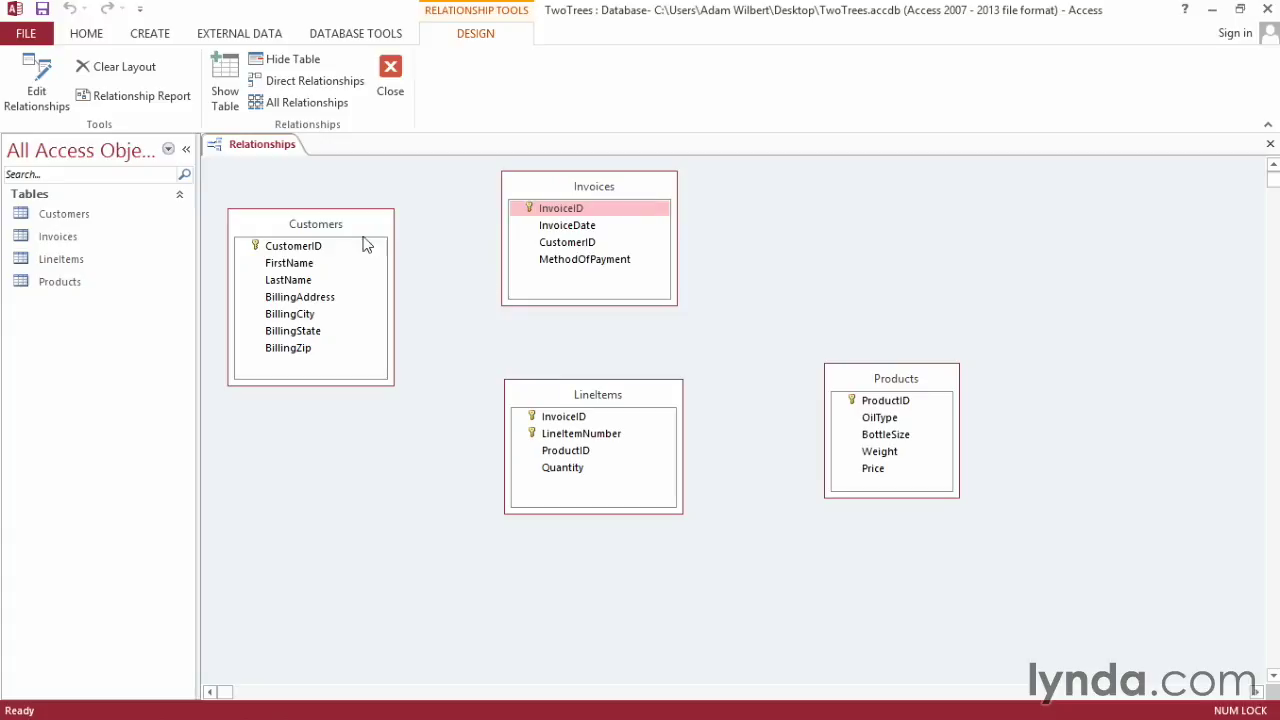
pyautogui.moveTo(283, 253); pyautogui.dragTo(575, 250)
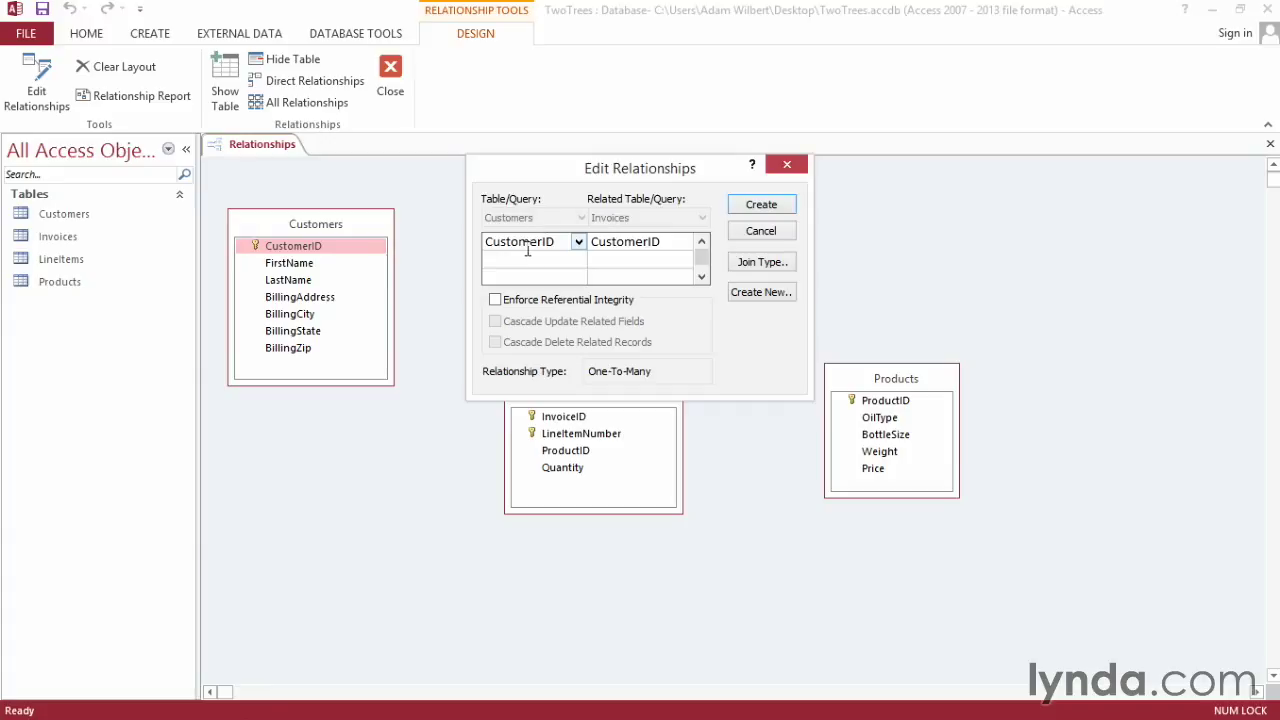
# - Create the Customers–Invoices link with referential integrity enforced, then drag InvoiceID onto LineItems
pyautogui.click(495, 300)
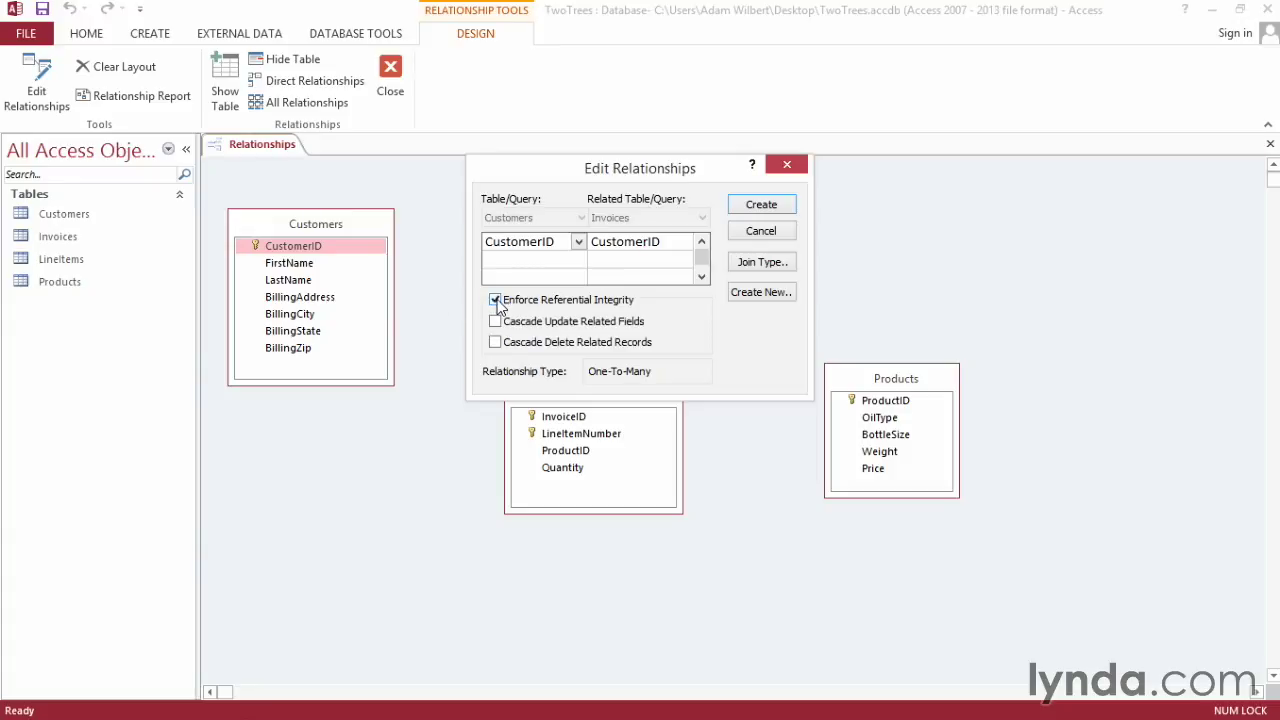
pyautogui.click(761, 205)
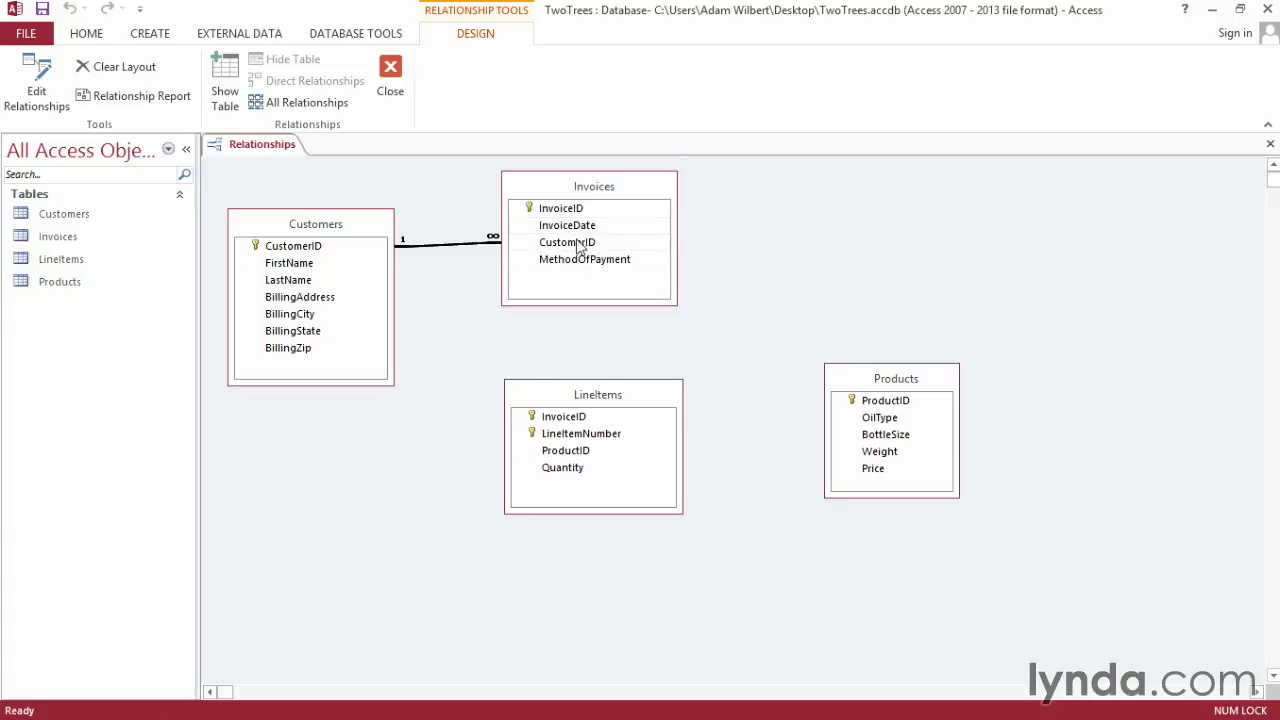
pyautogui.moveTo(553, 210); pyautogui.dragTo(566, 419)
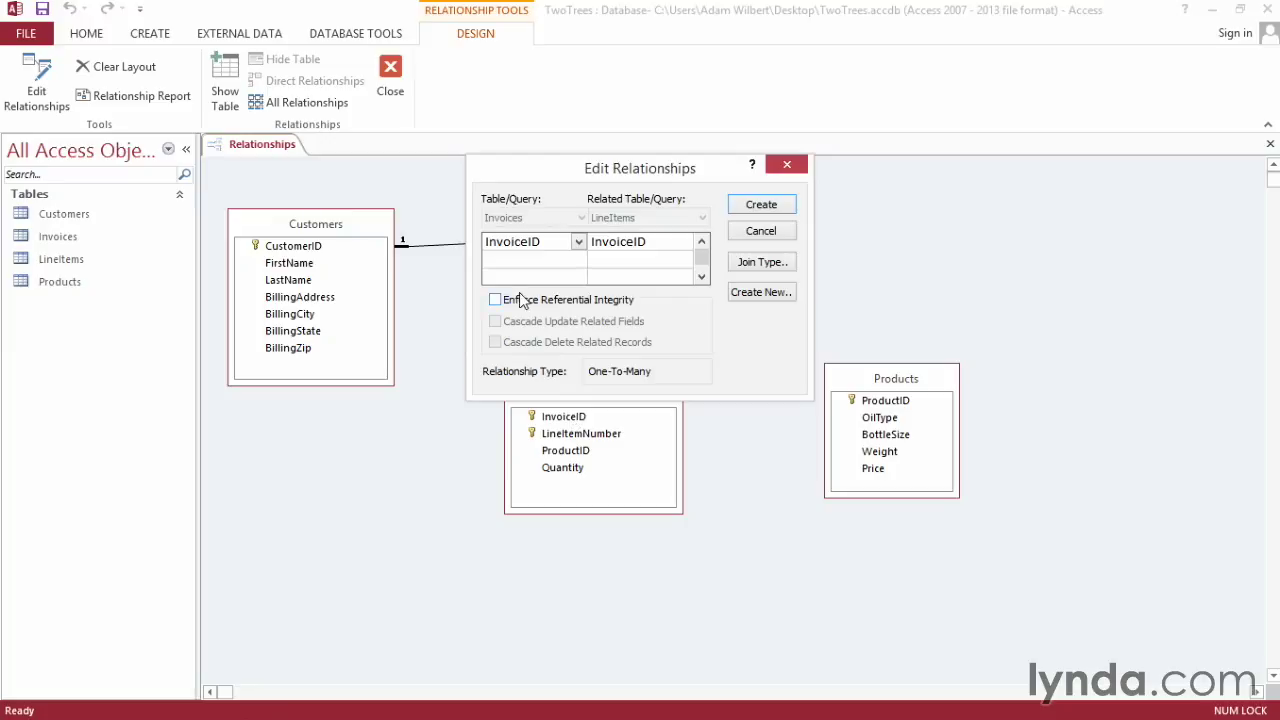
# - Create the Invoices–LineItems link with integrity enforced, reposition LineItems and Products, and drag ProductID onto Products
pyautogui.click(496, 299)
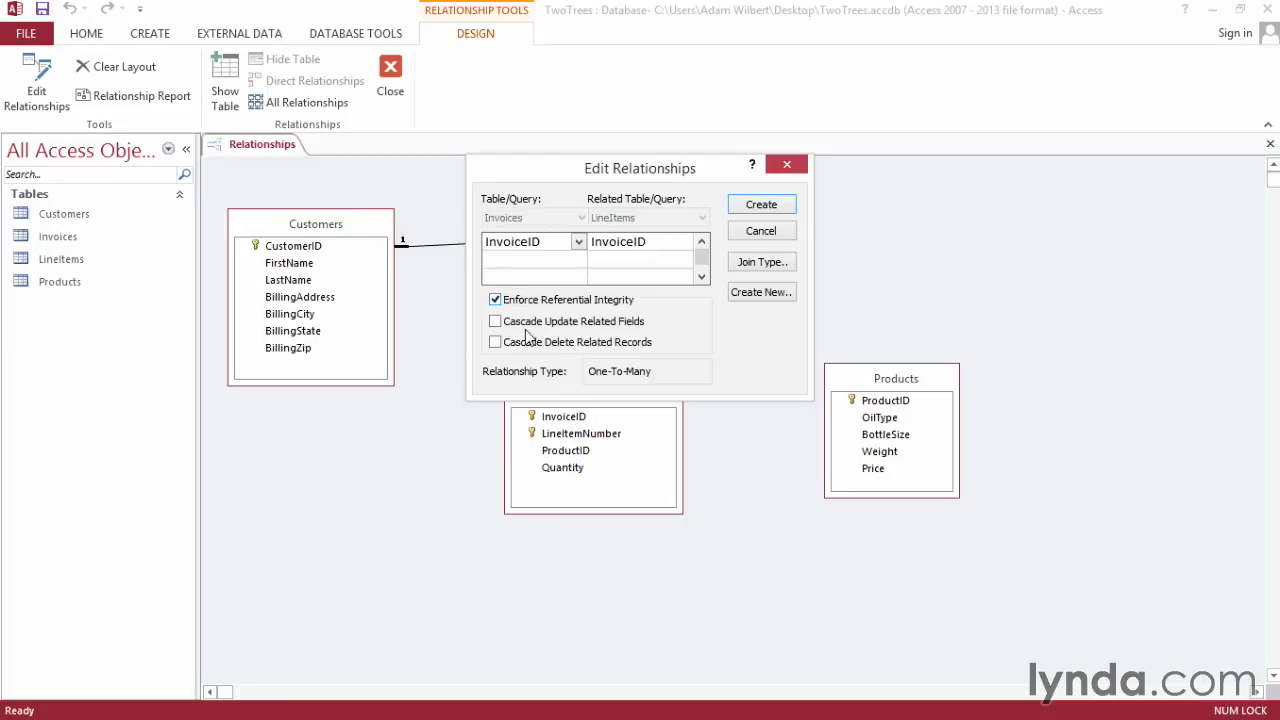
pyautogui.click(760, 205)
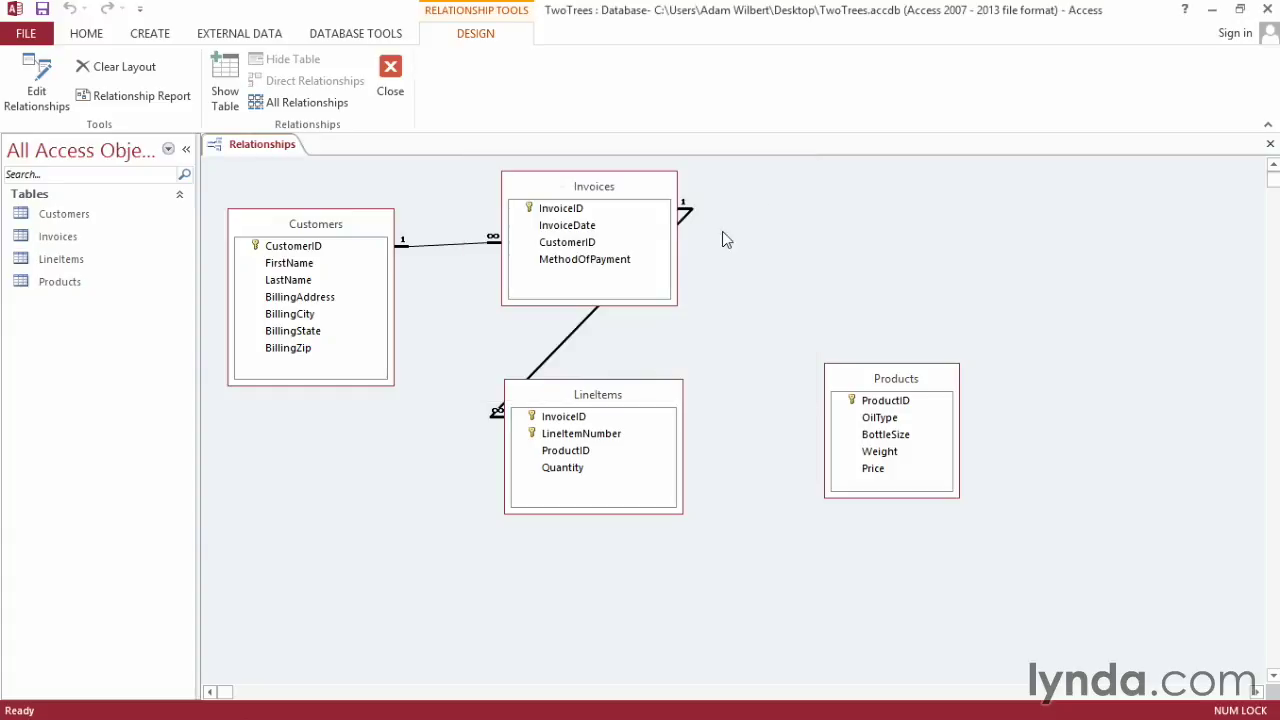
pyautogui.moveTo(583, 389); pyautogui.dragTo(790, 292)
pyautogui.moveTo(910, 380); pyautogui.dragTo(1104, 294)
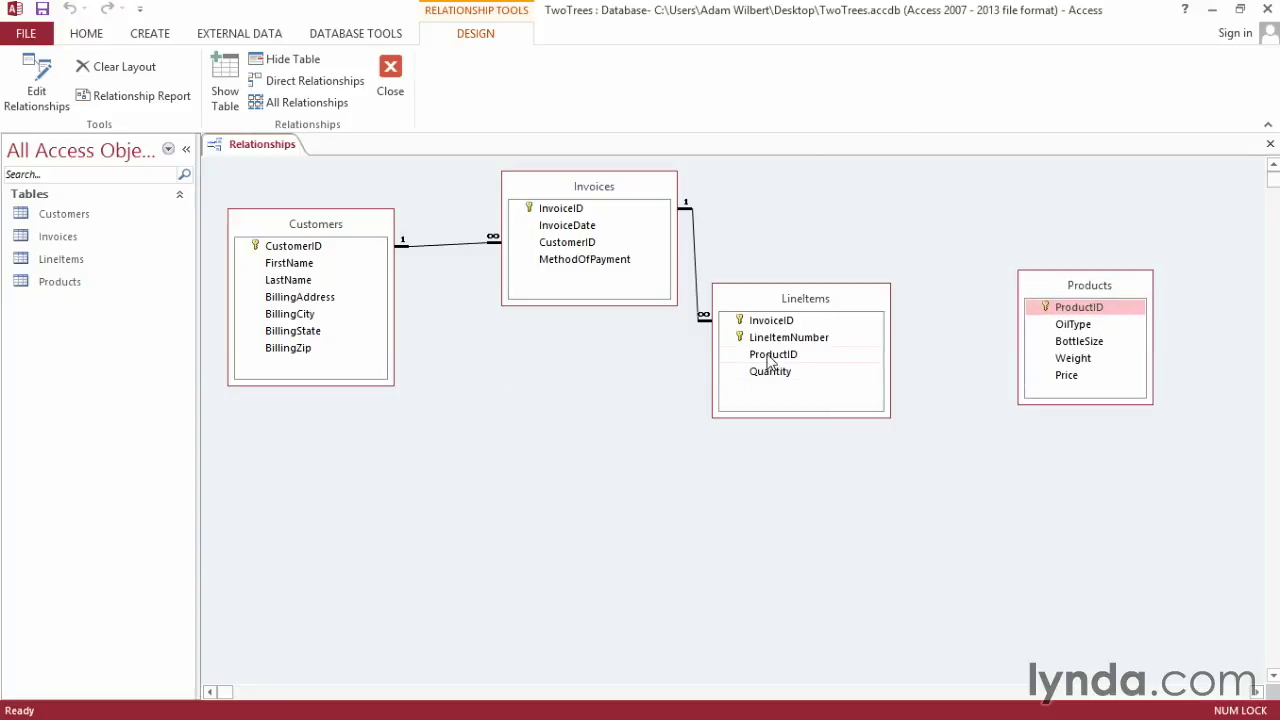
pyautogui.moveTo(770, 362); pyautogui.dragTo(1095, 307)
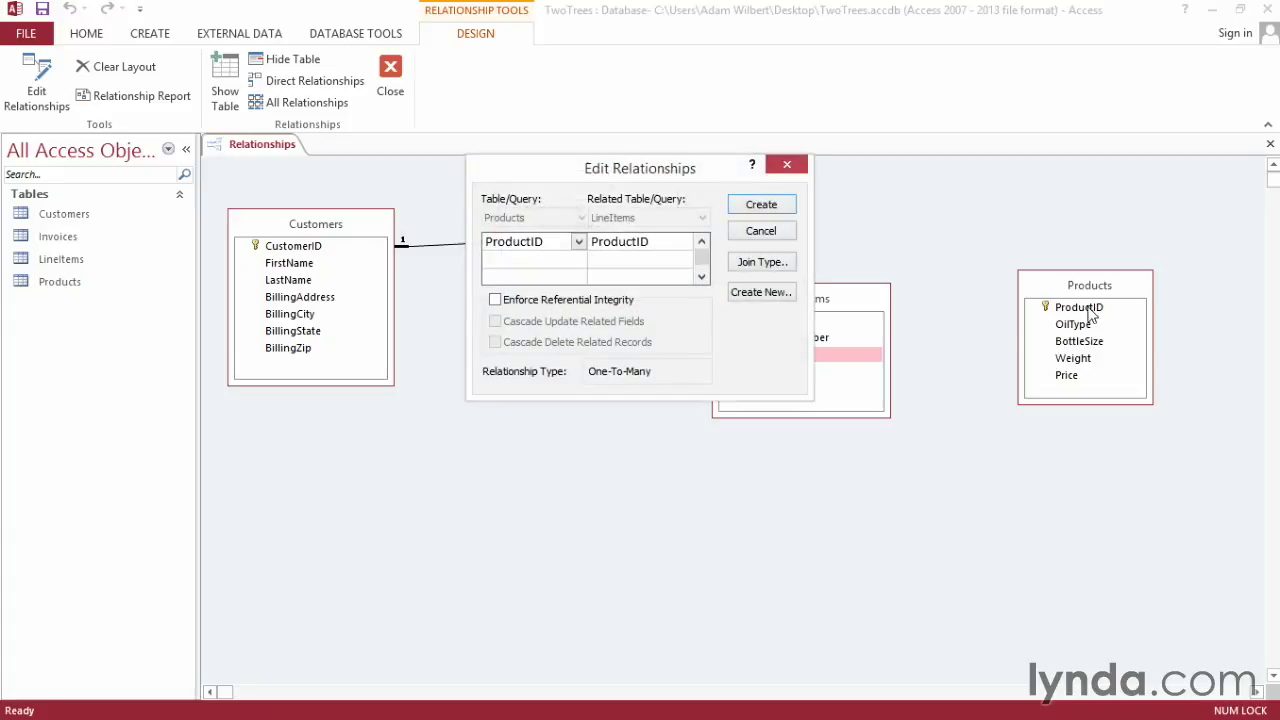
# - Create the Products–LineItems link with referential integrity enforced and close the Relationships diagram
pyautogui.click(548, 309)
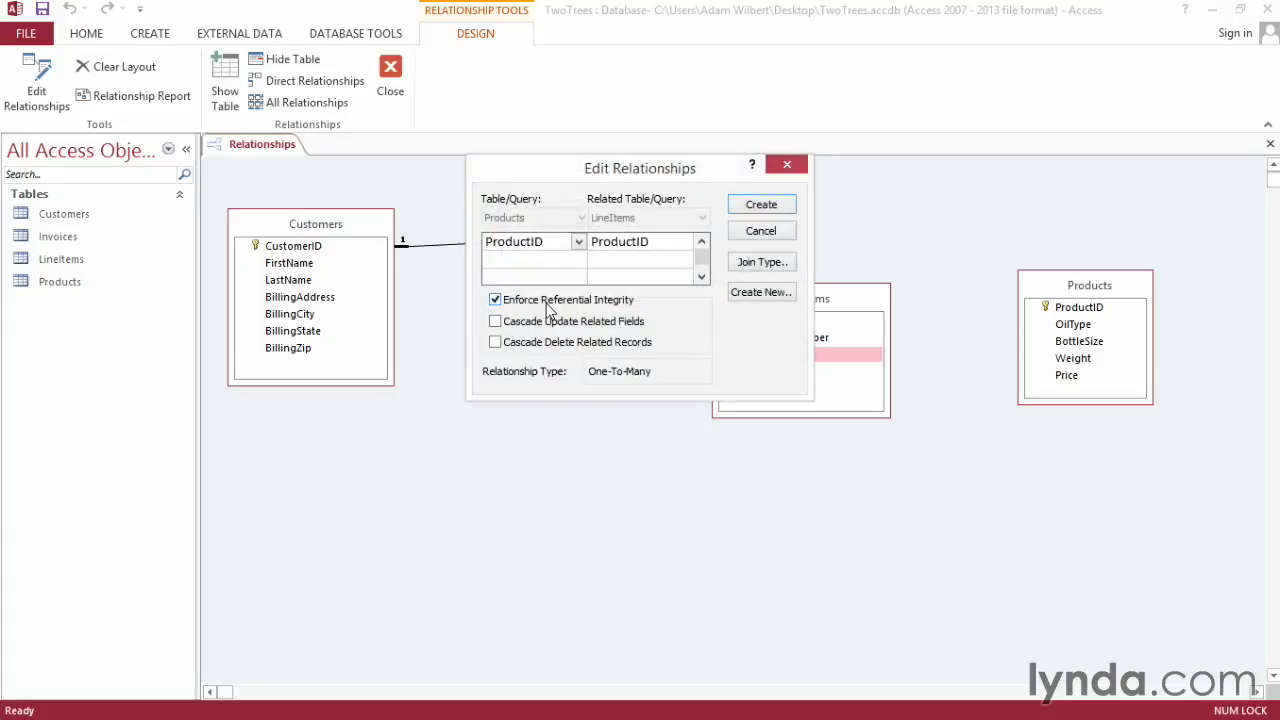
pyautogui.click(760, 205)
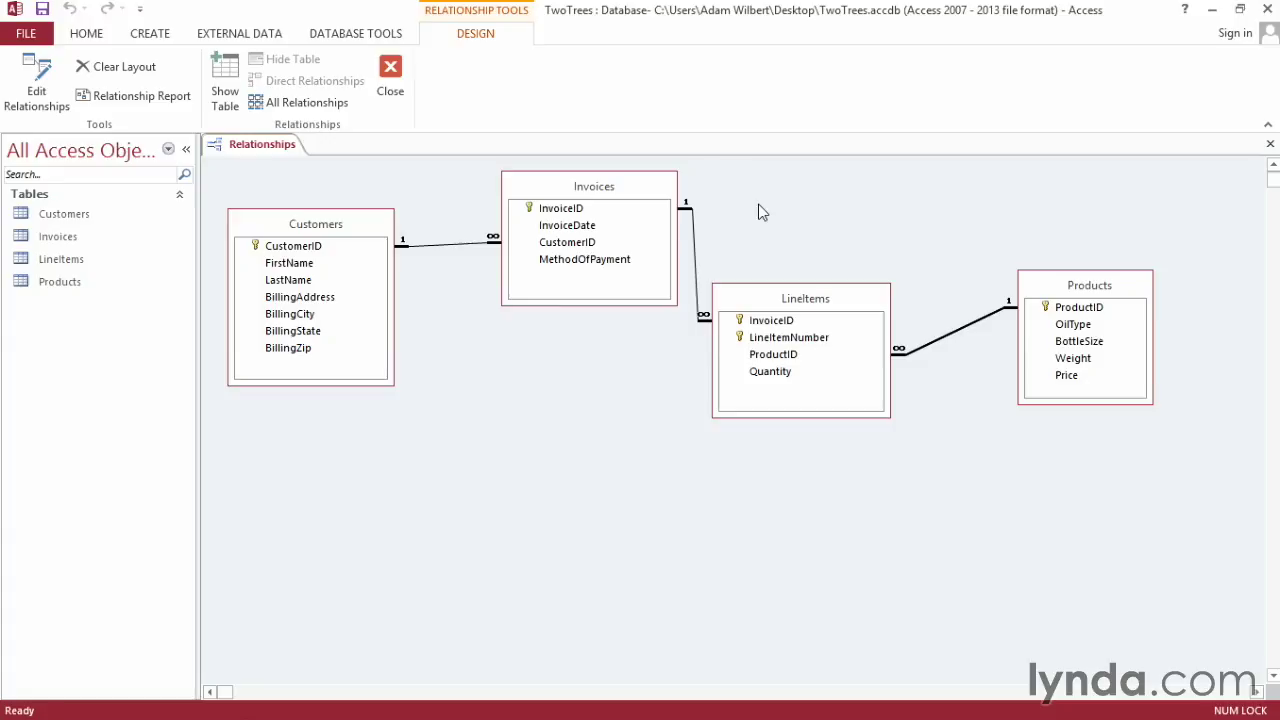
pyautogui.click(1268, 148)
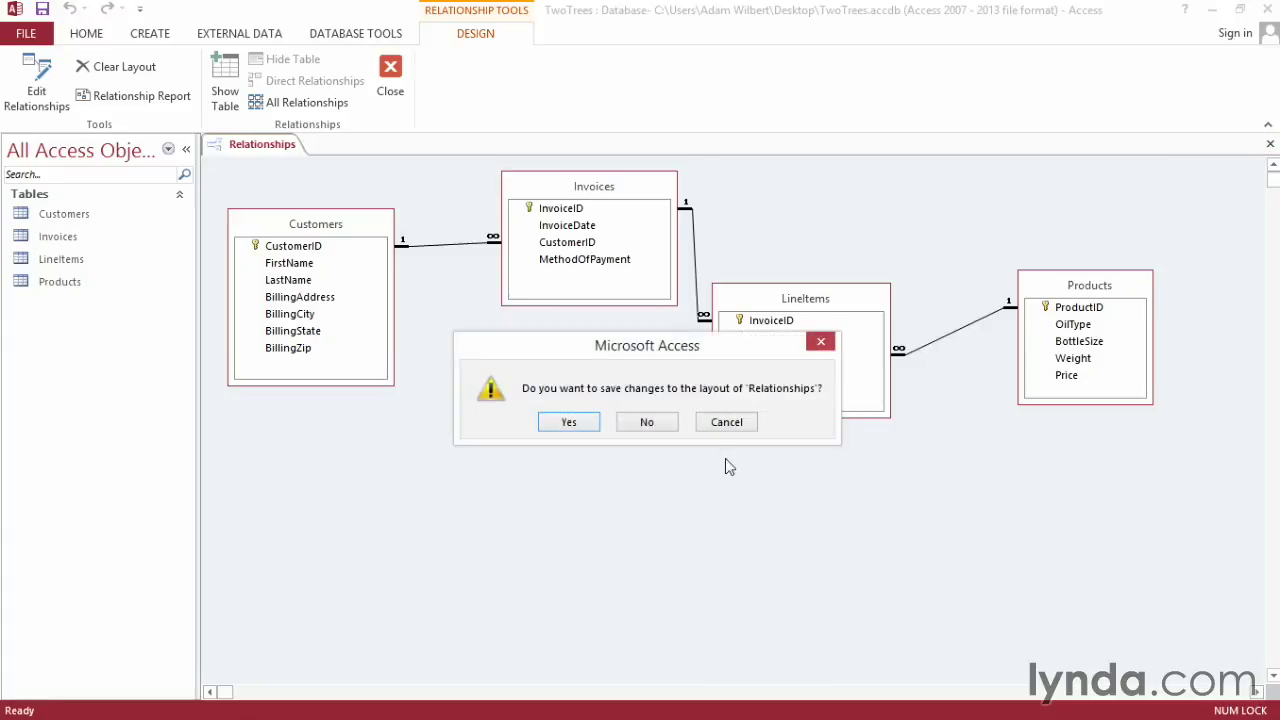
# - Confirm saving the relationships layout
pyautogui.click(563, 423)
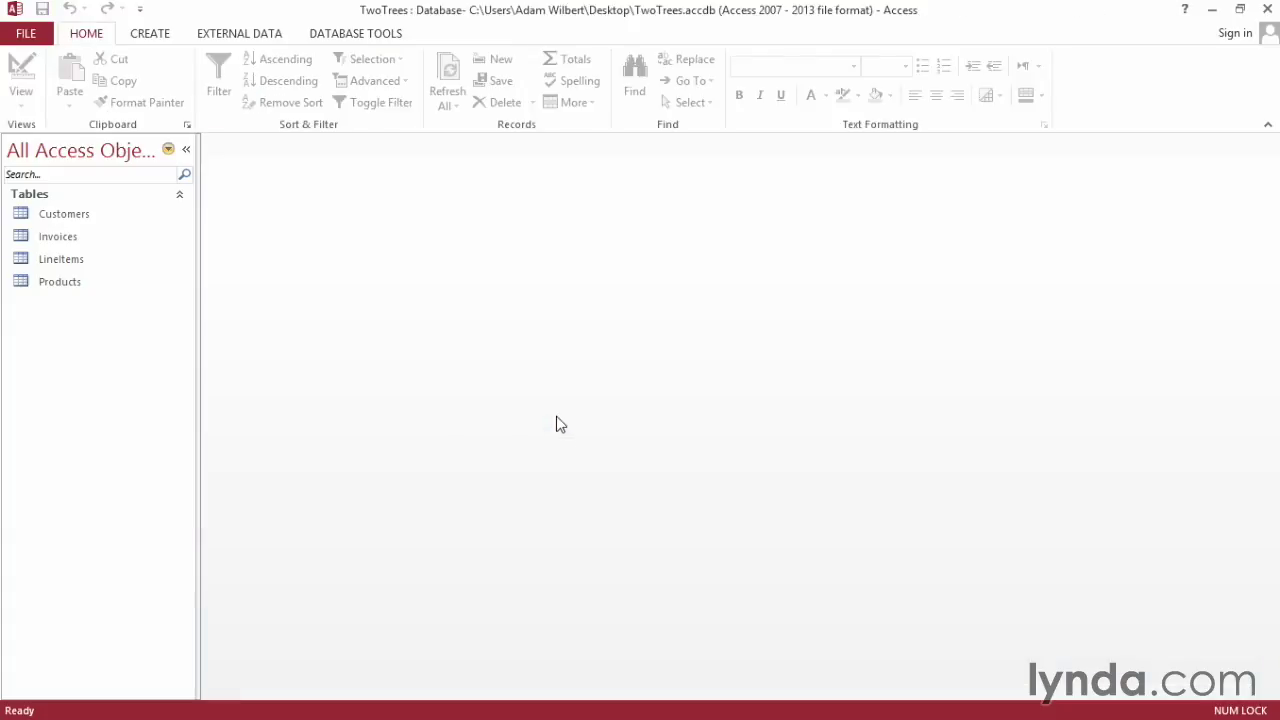
# - Open the Customers table and enter the new customer's first and last name
pyautogui.doubleClick(66, 220)
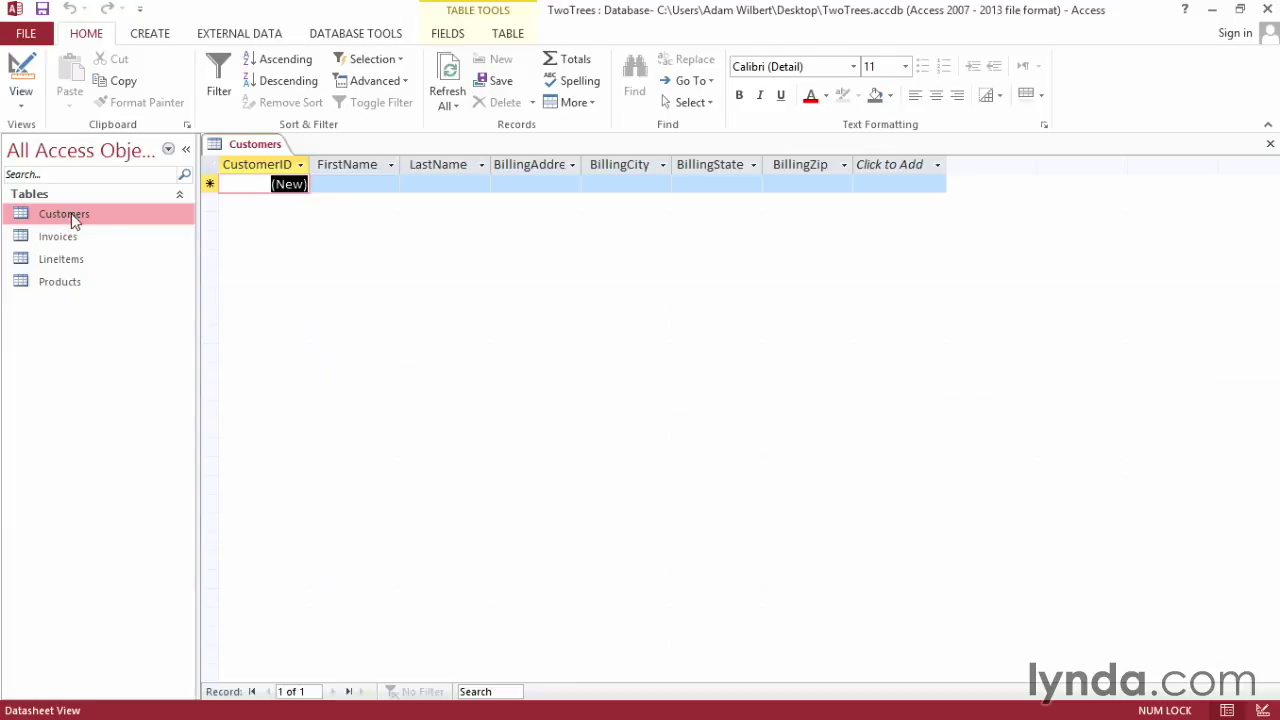
pyautogui.click(285, 188)
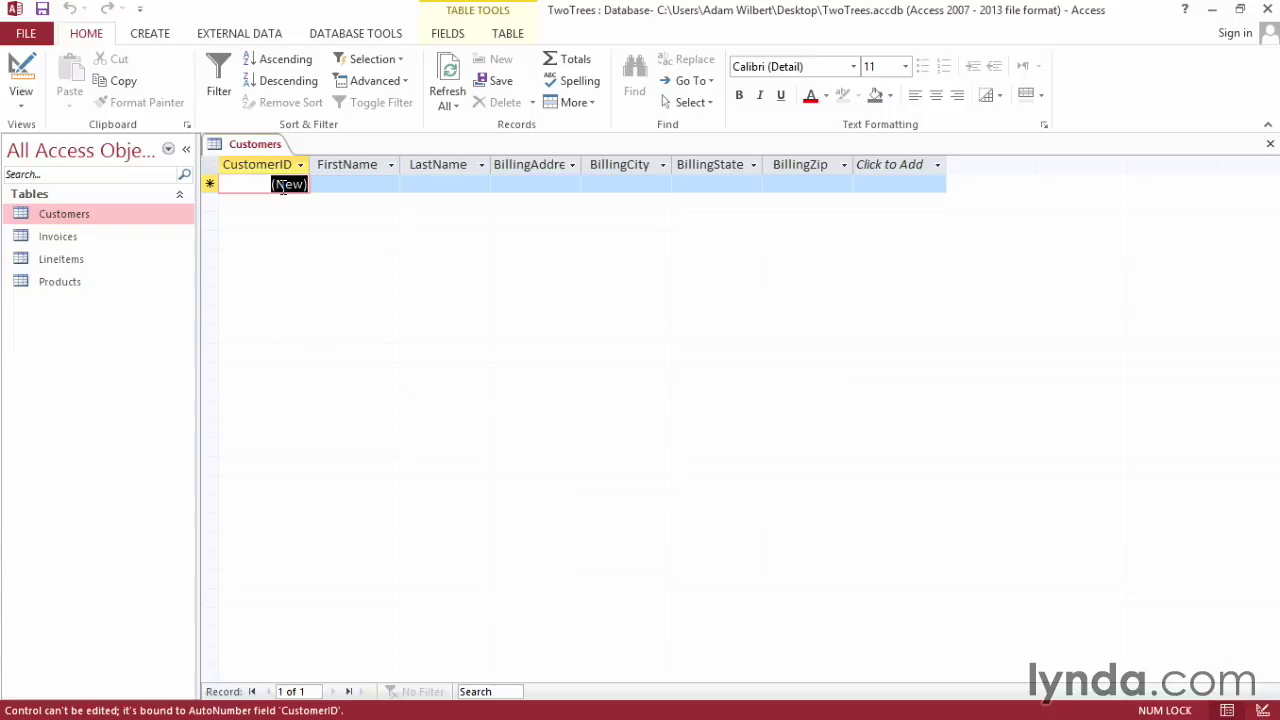
pyautogui.click(358, 185)
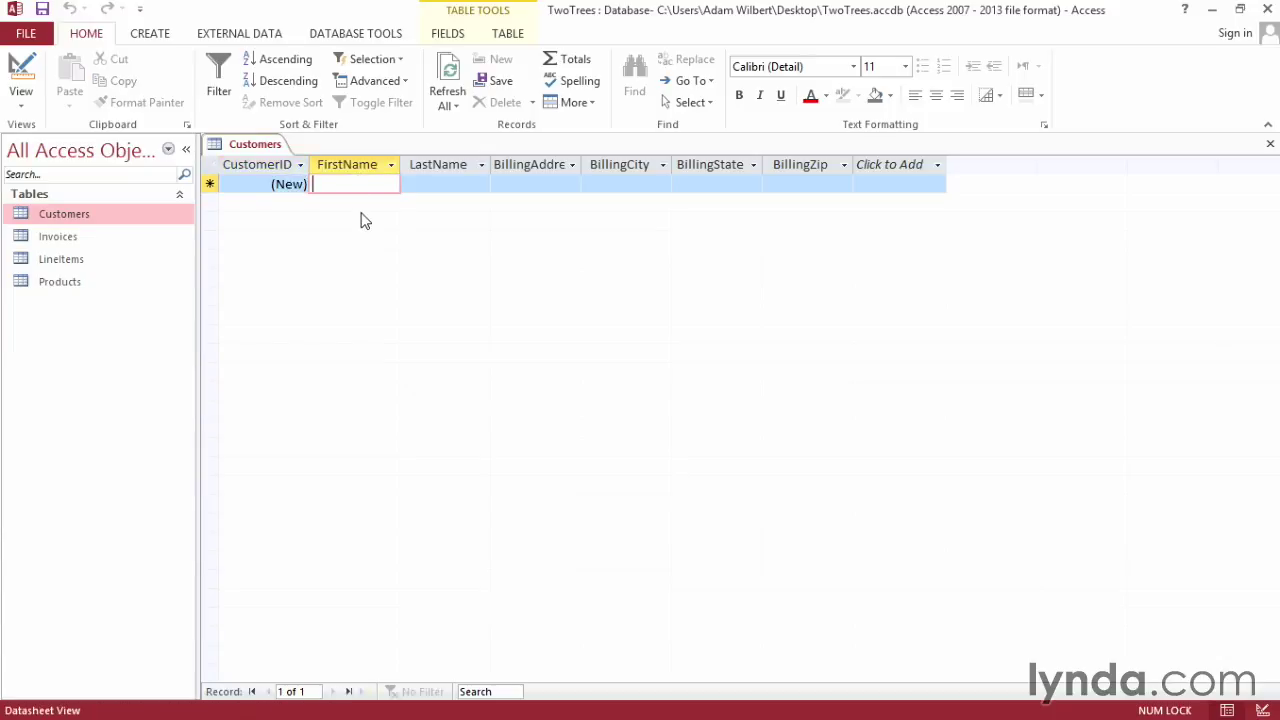
pyautogui.press('Tab')
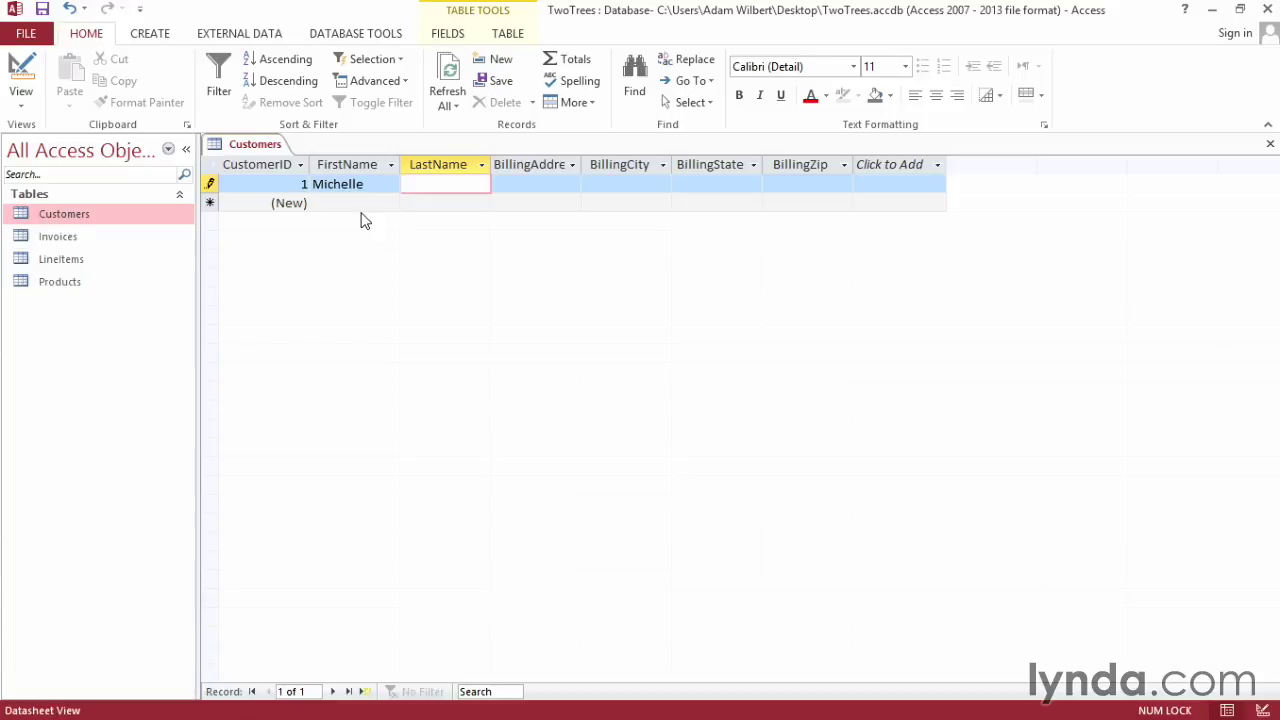
pyautogui.press('Tab')
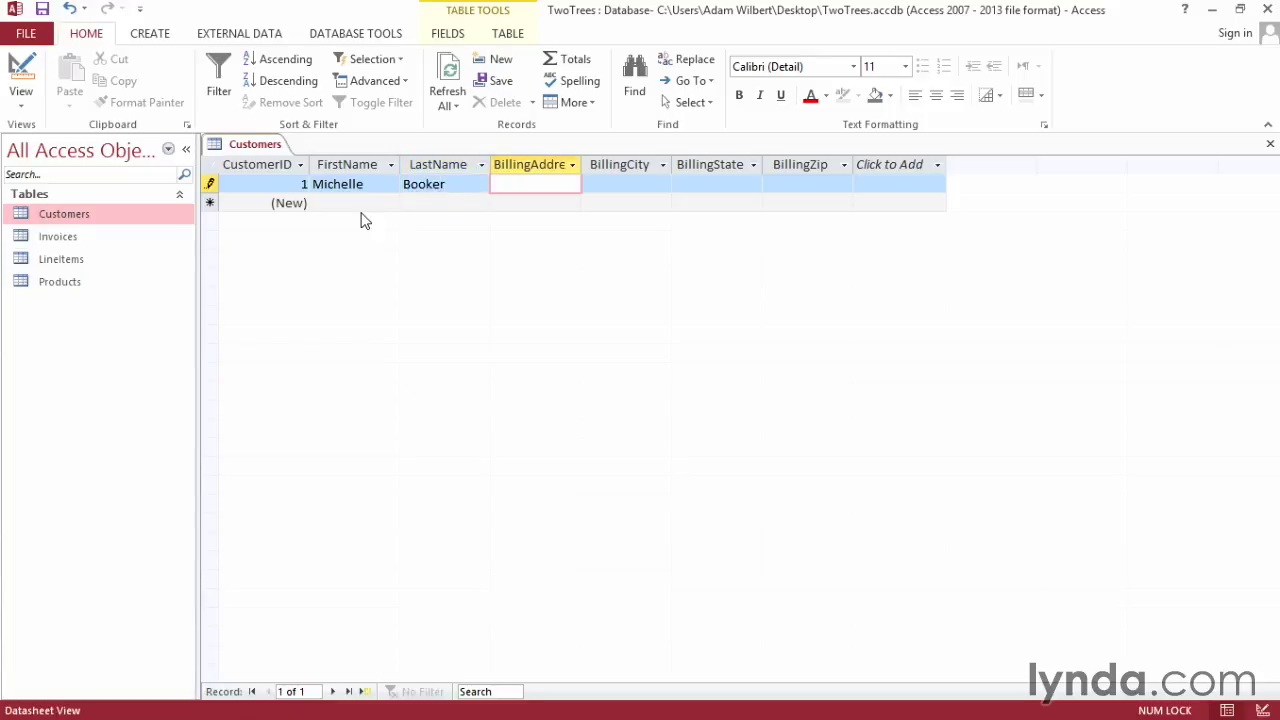
# - Enter the customer's billing street address, city, state and ZIP, save the record, and close the table
pyautogui.press('Tab')
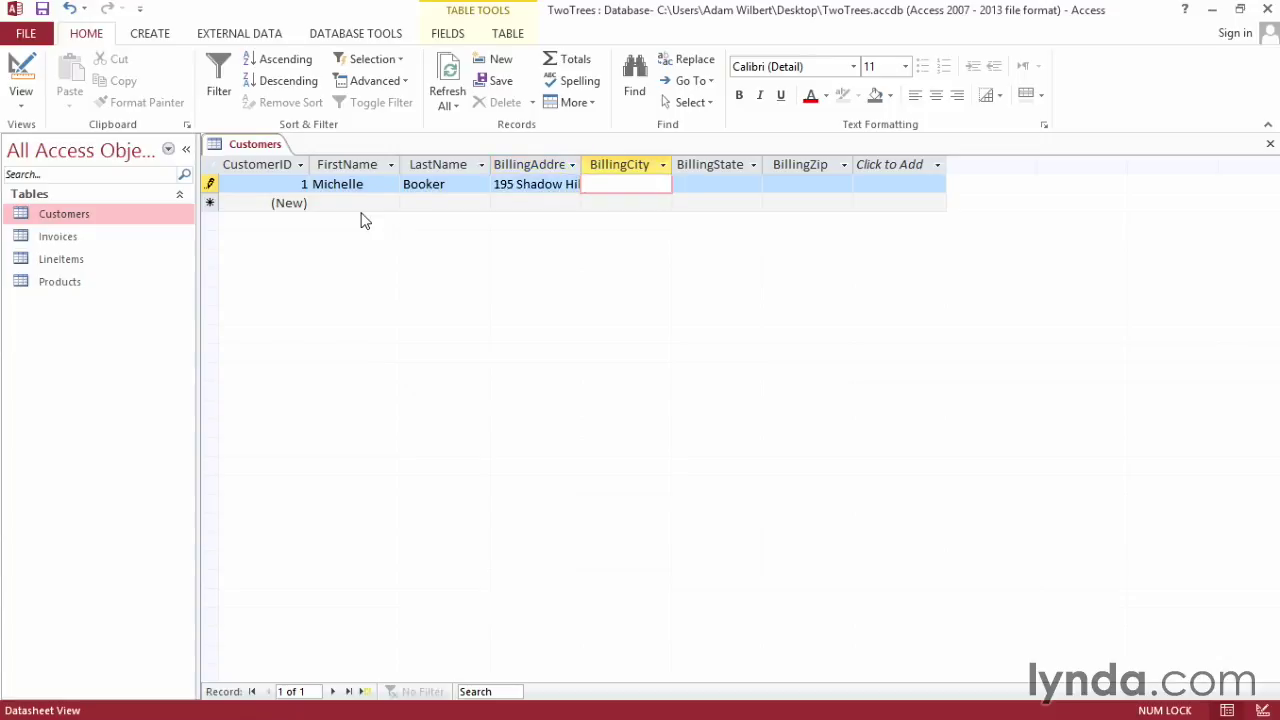
pyautogui.write('Chester')
pyautogui.press('Tab')
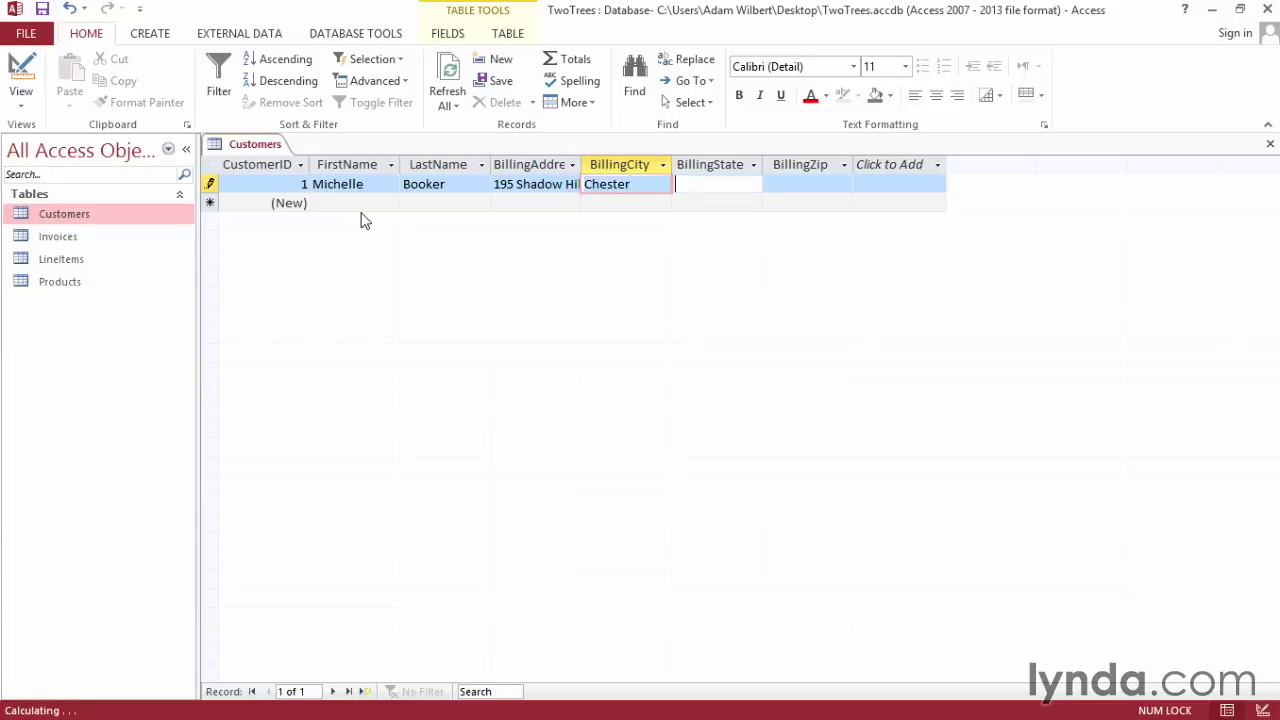
pyautogui.write('CA')
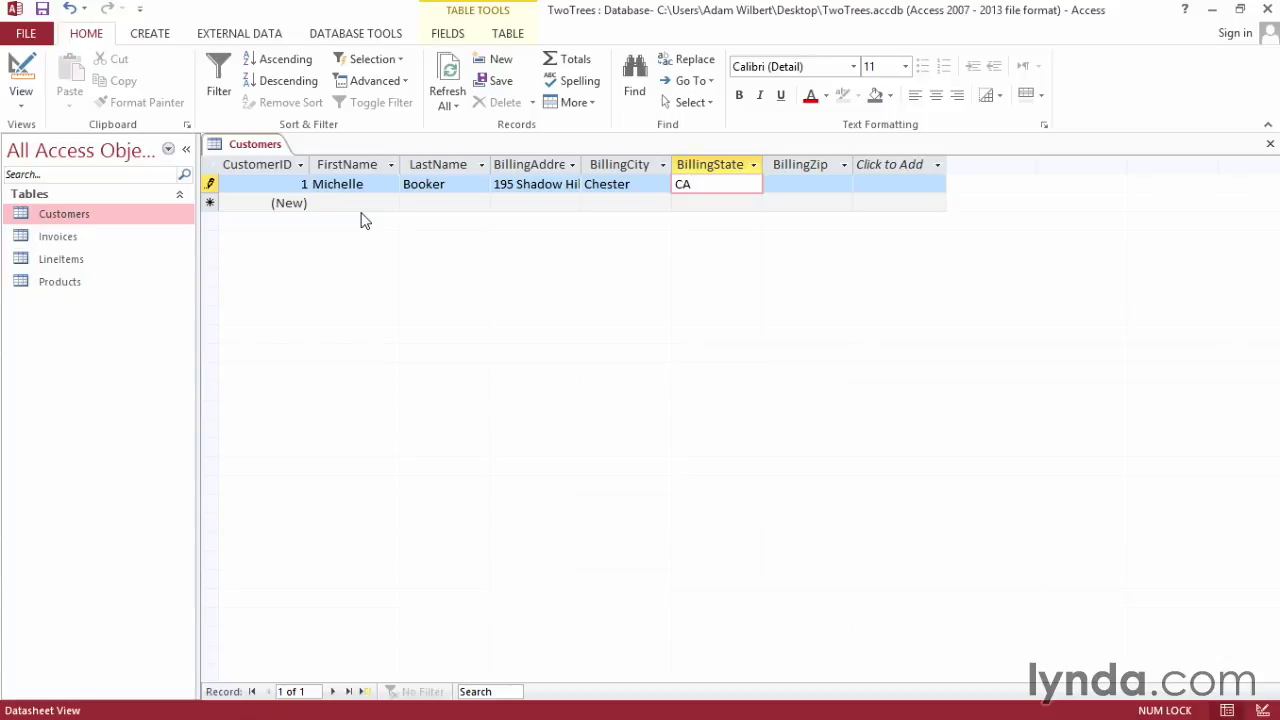
pyautogui.press('Tab')
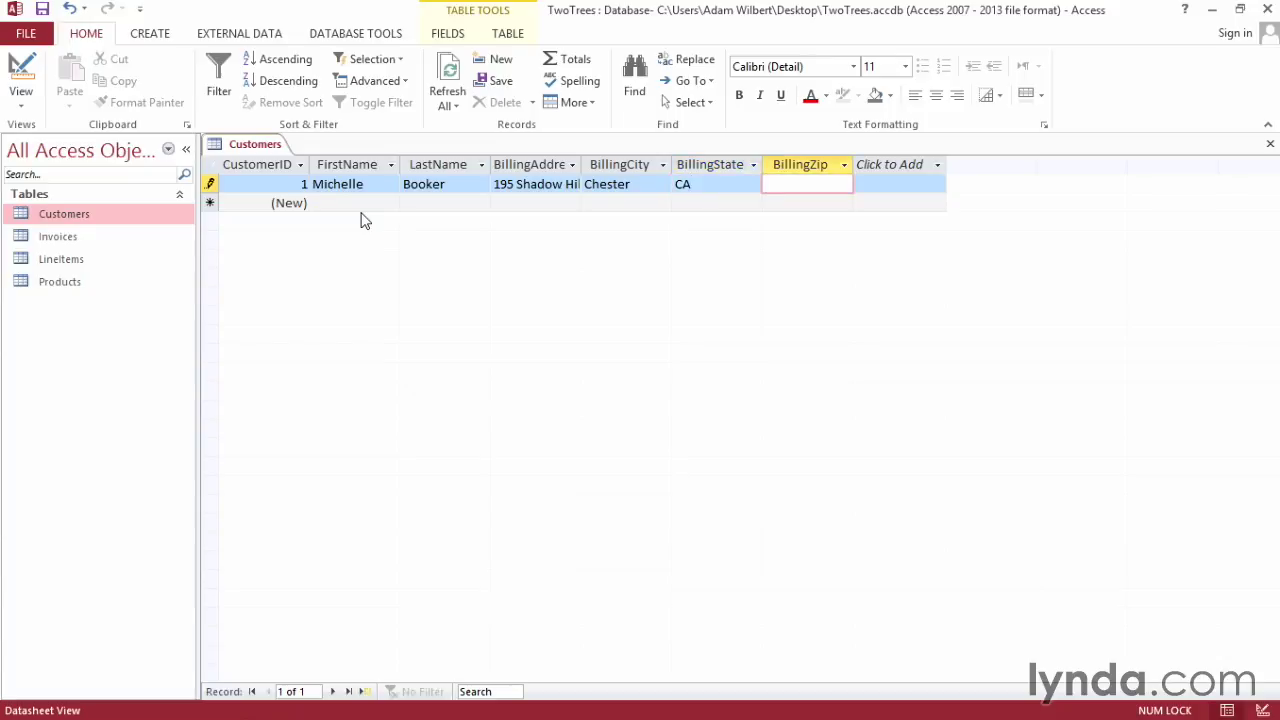
pyautogui.write('96020')
pyautogui.press('Tab')
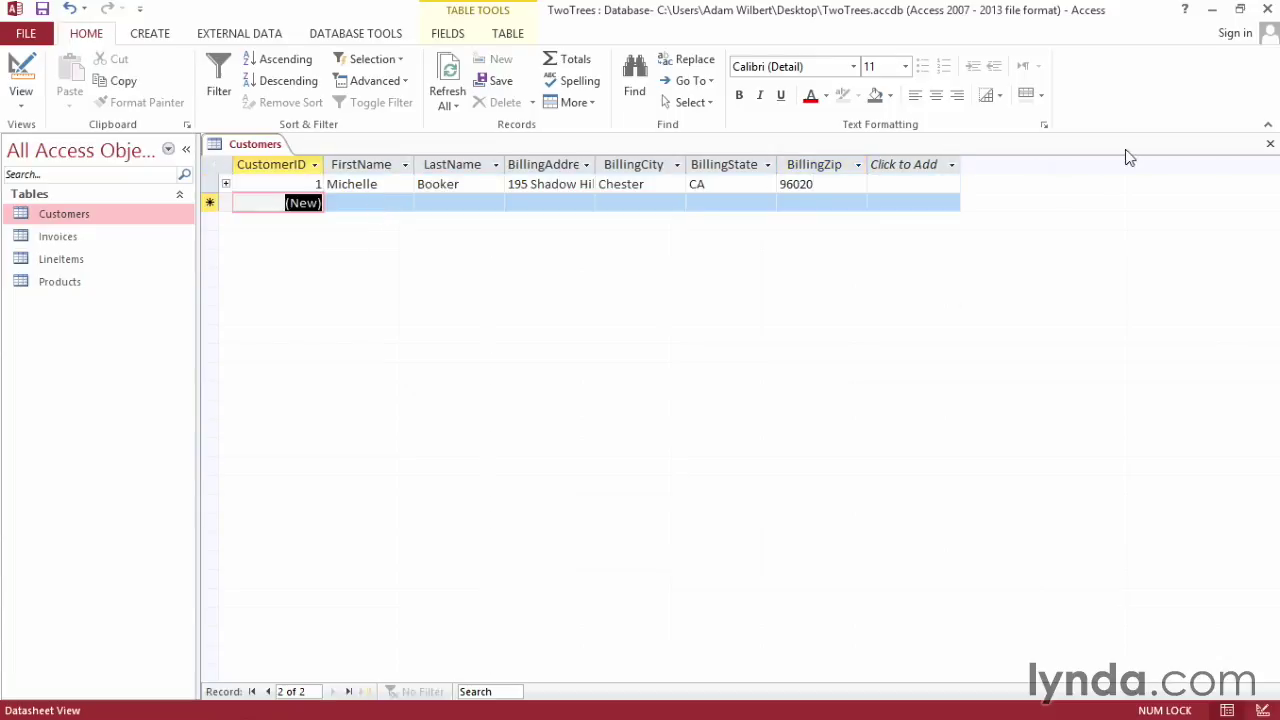
pyautogui.click(1270, 146)
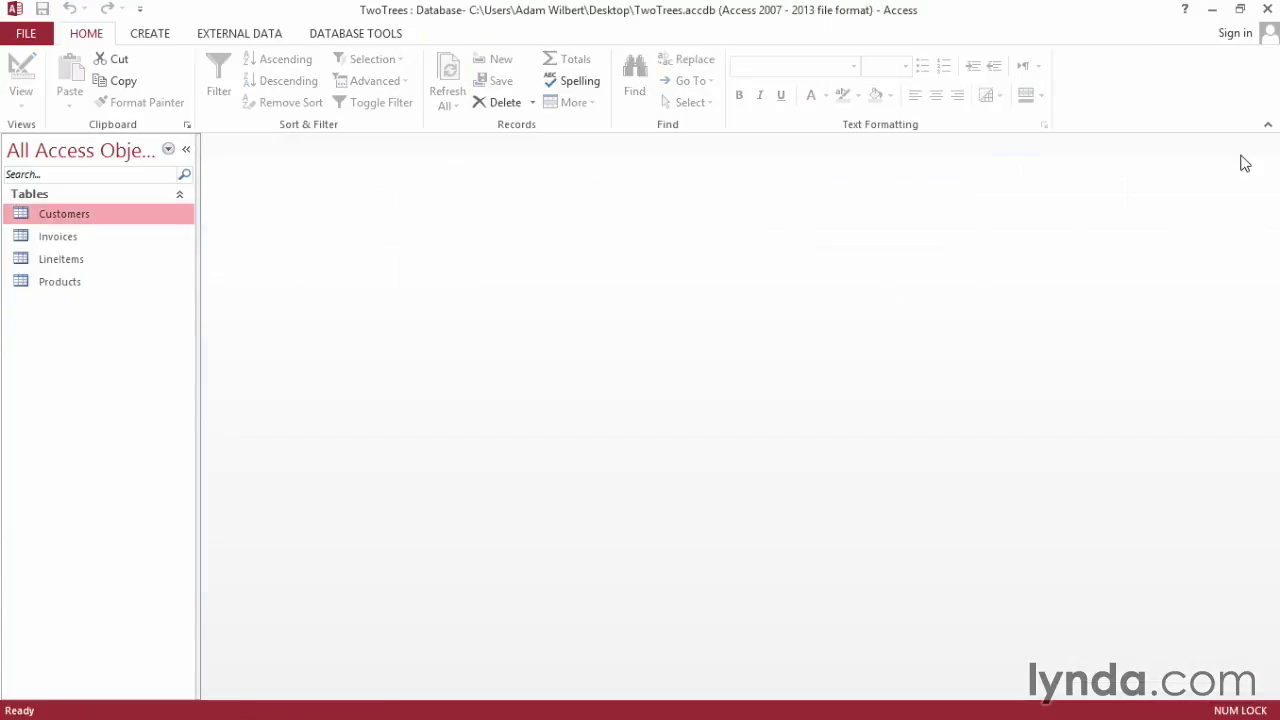
# - In Invoices, enter an invoice dated April 3, 2014 for nonexistent CustomerID 2, paid by Credit Card
pyautogui.doubleClick(60, 240)
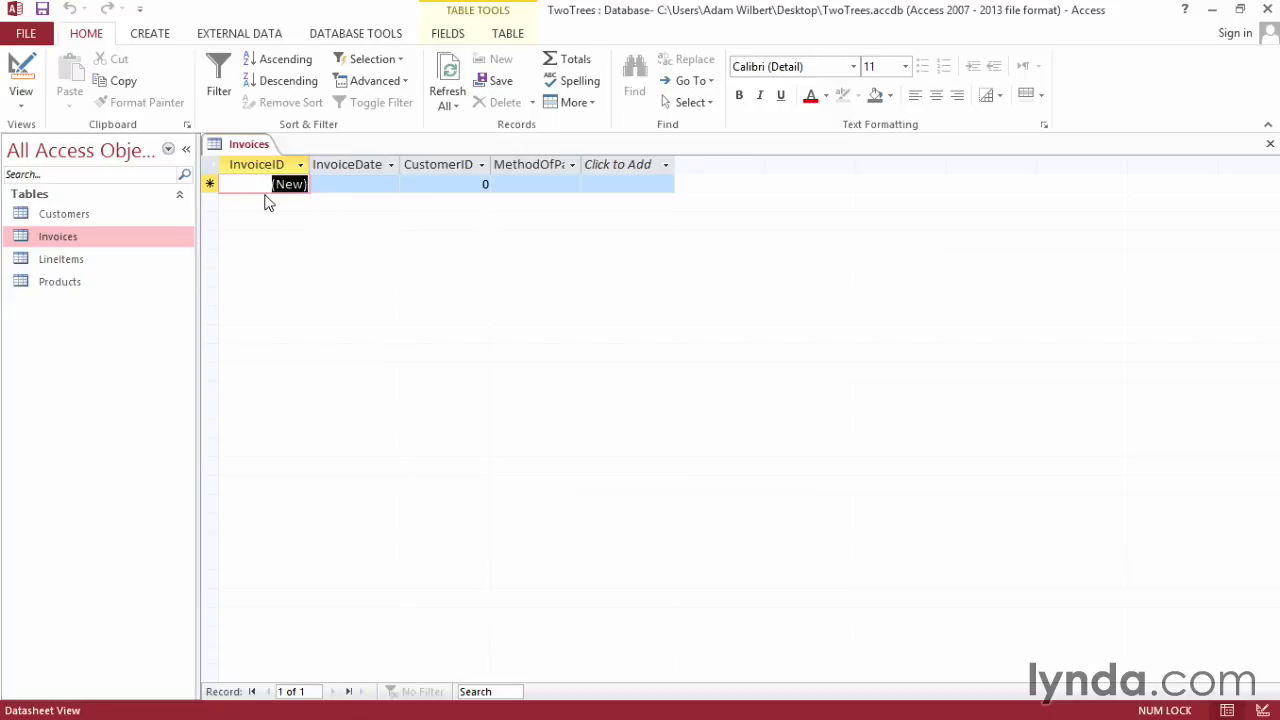
pyautogui.click(354, 183)
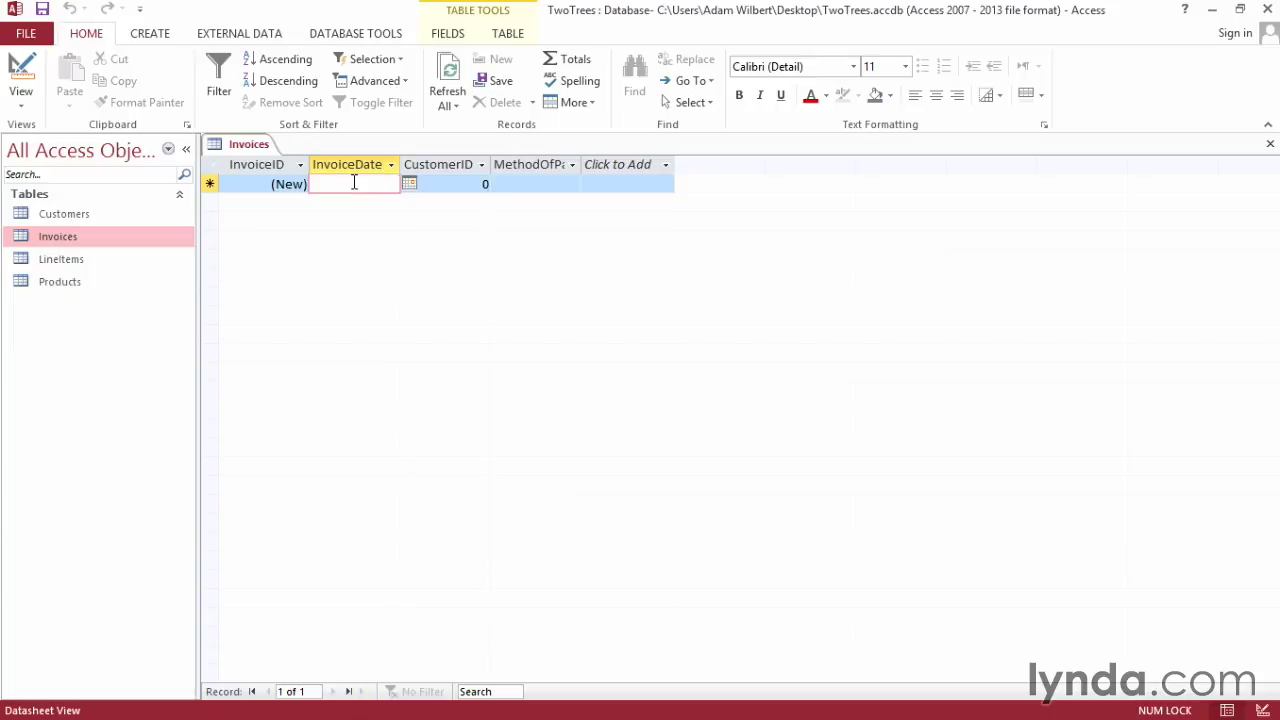
pyautogui.click(409, 185)
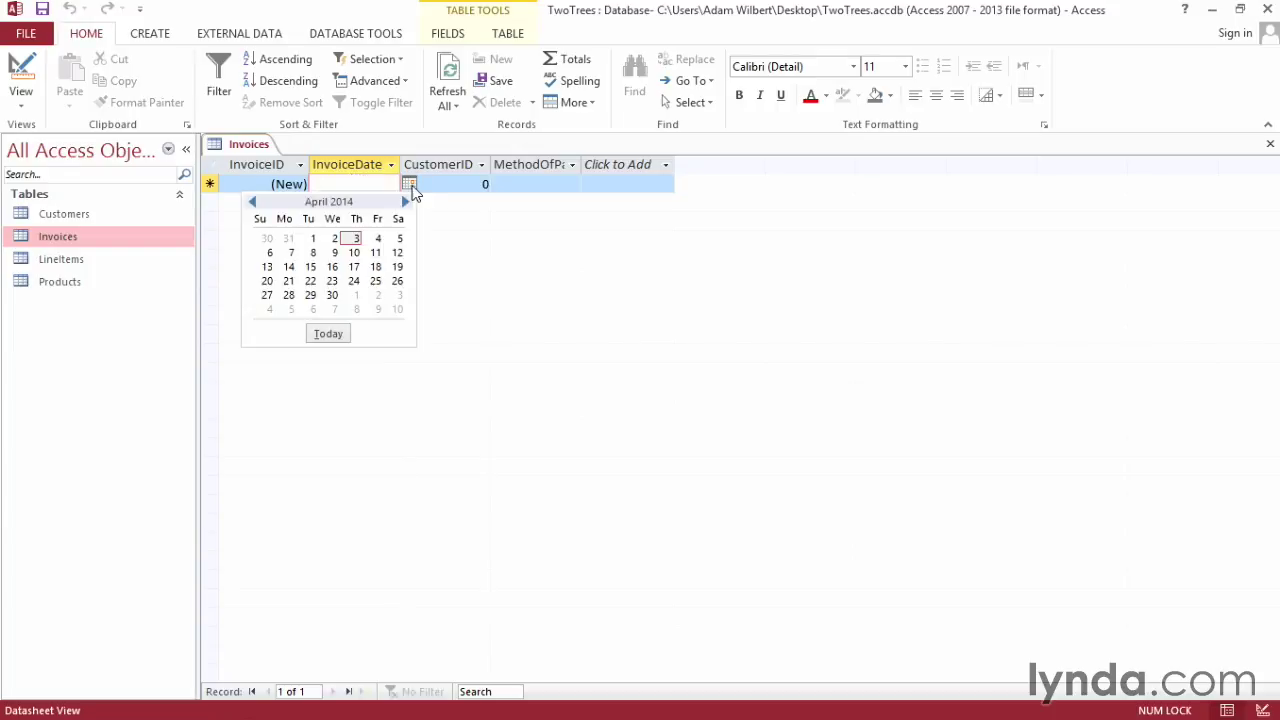
pyautogui.click(356, 240)
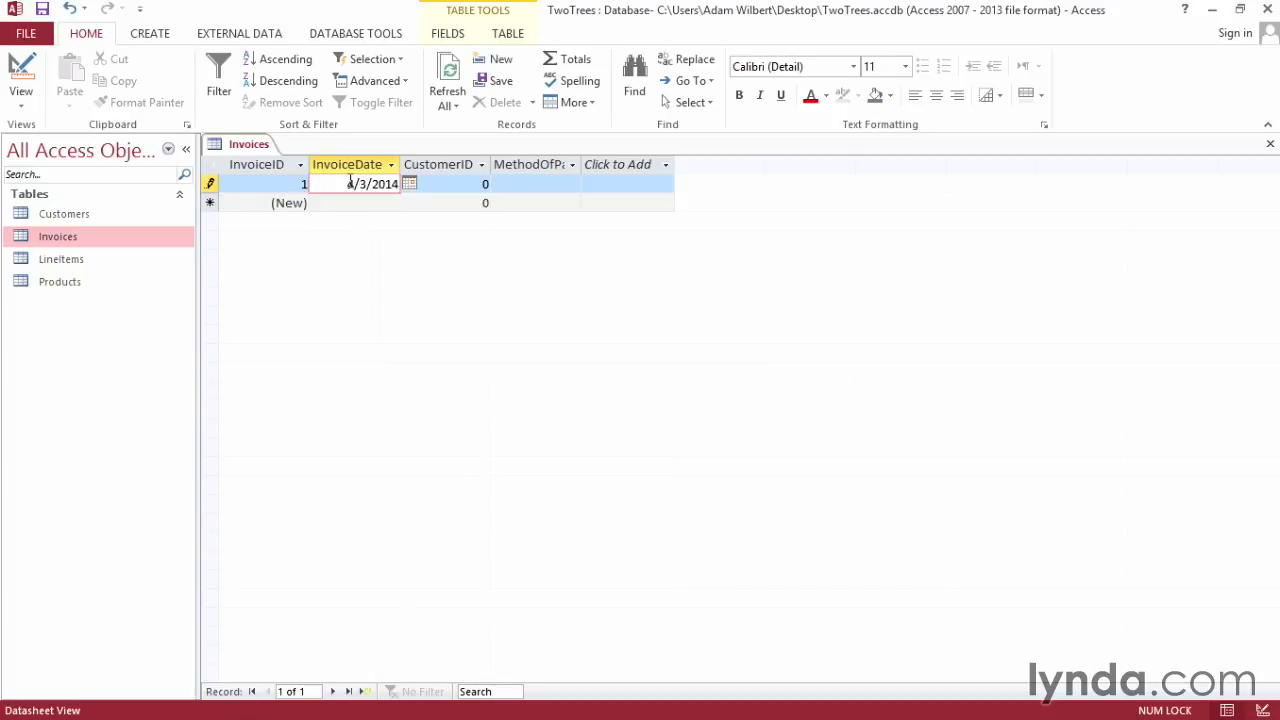
pyautogui.click(462, 185)
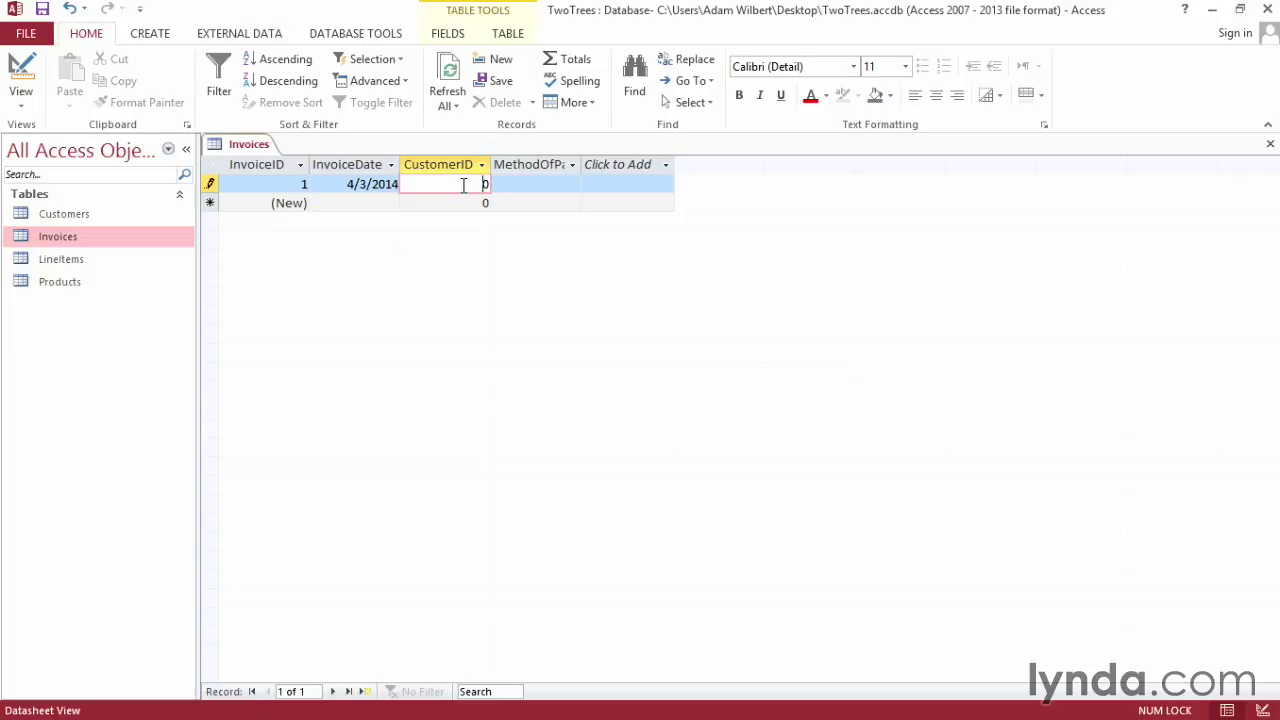
pyautogui.press('BackSpace')
pyautogui.write('2')
pyautogui.click(557, 184)
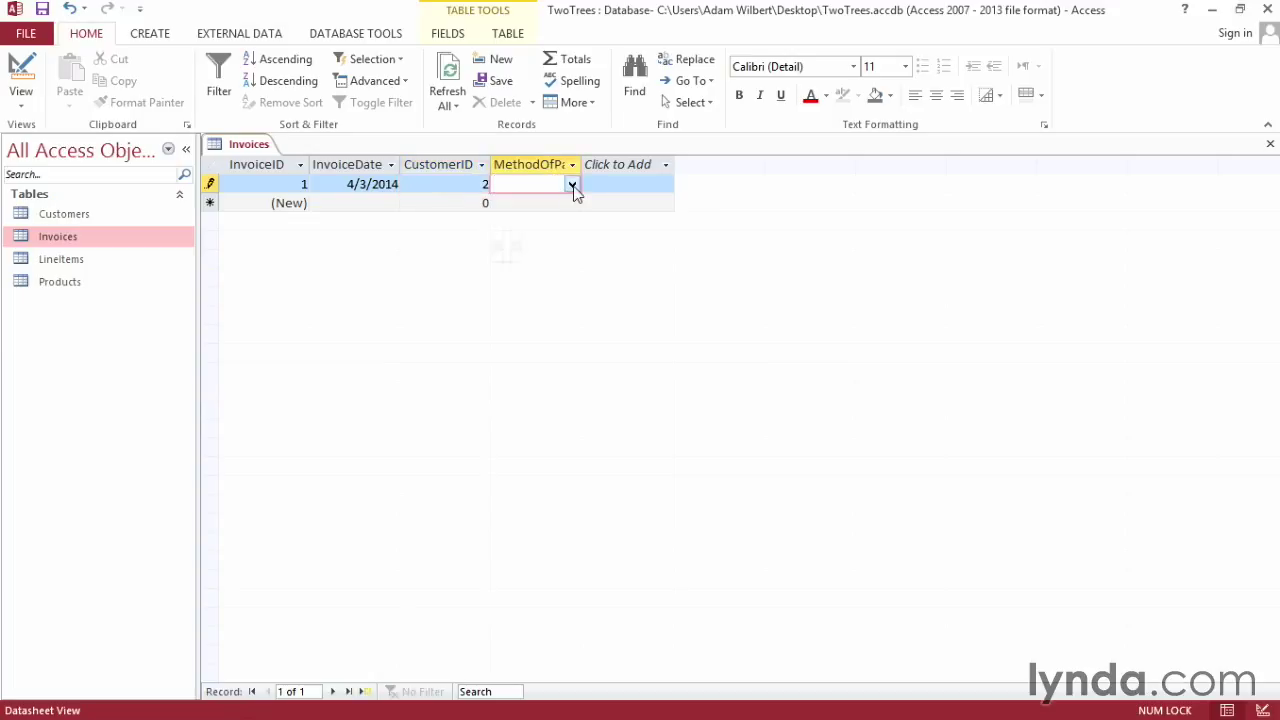
pyautogui.click(572, 186)
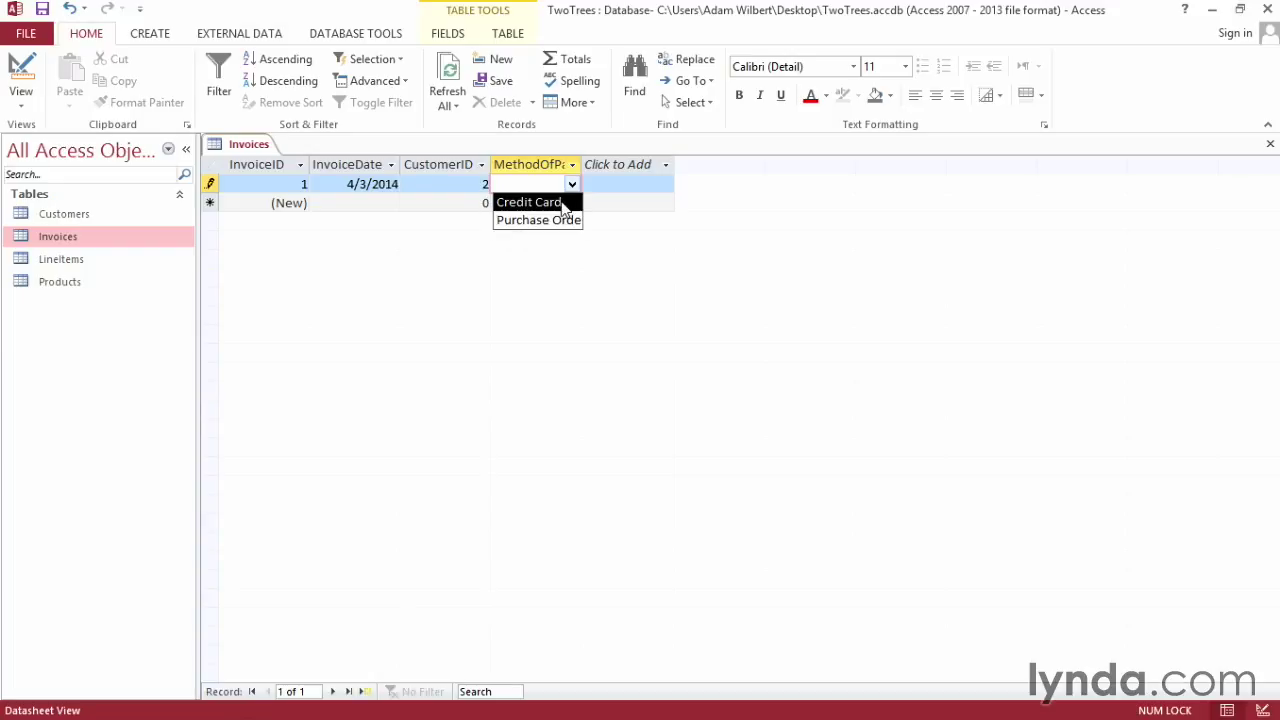
pyautogui.click(540, 202)
# - Try saving the invoice, accept the missing-related-record rejection, and discard the invalid entry
pyautogui.click(1268, 145)
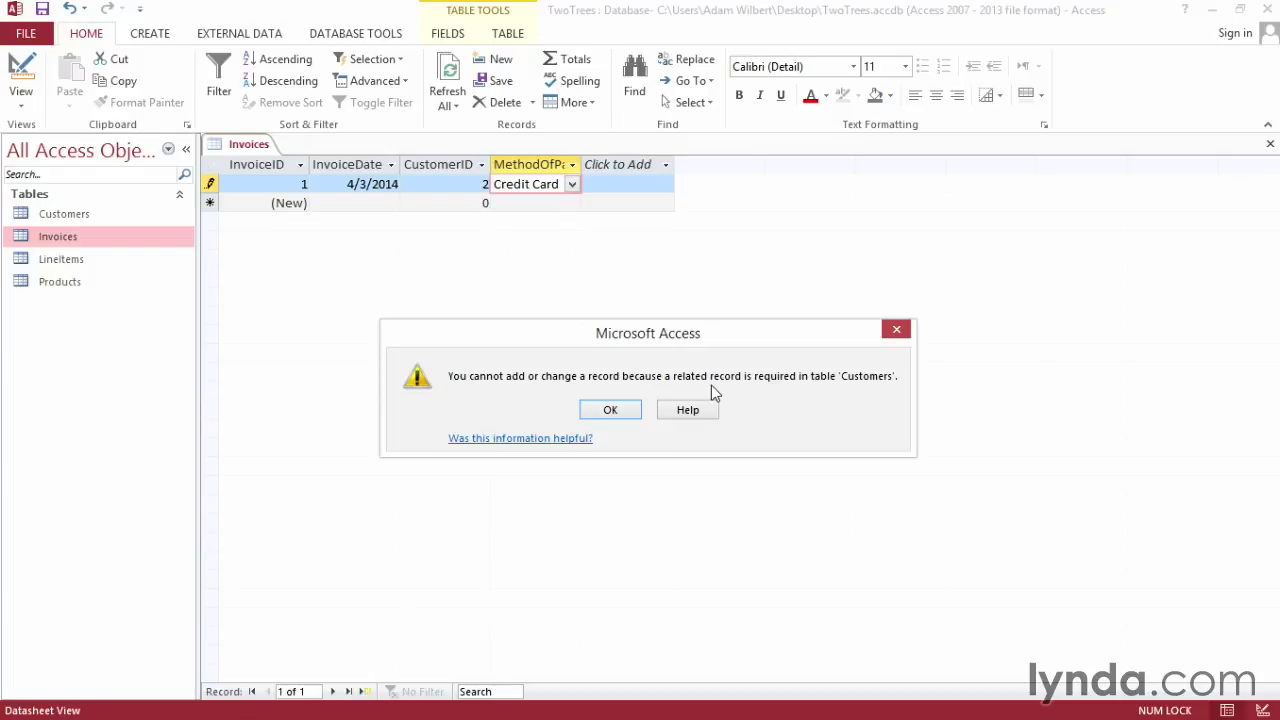
pyautogui.press('Return')
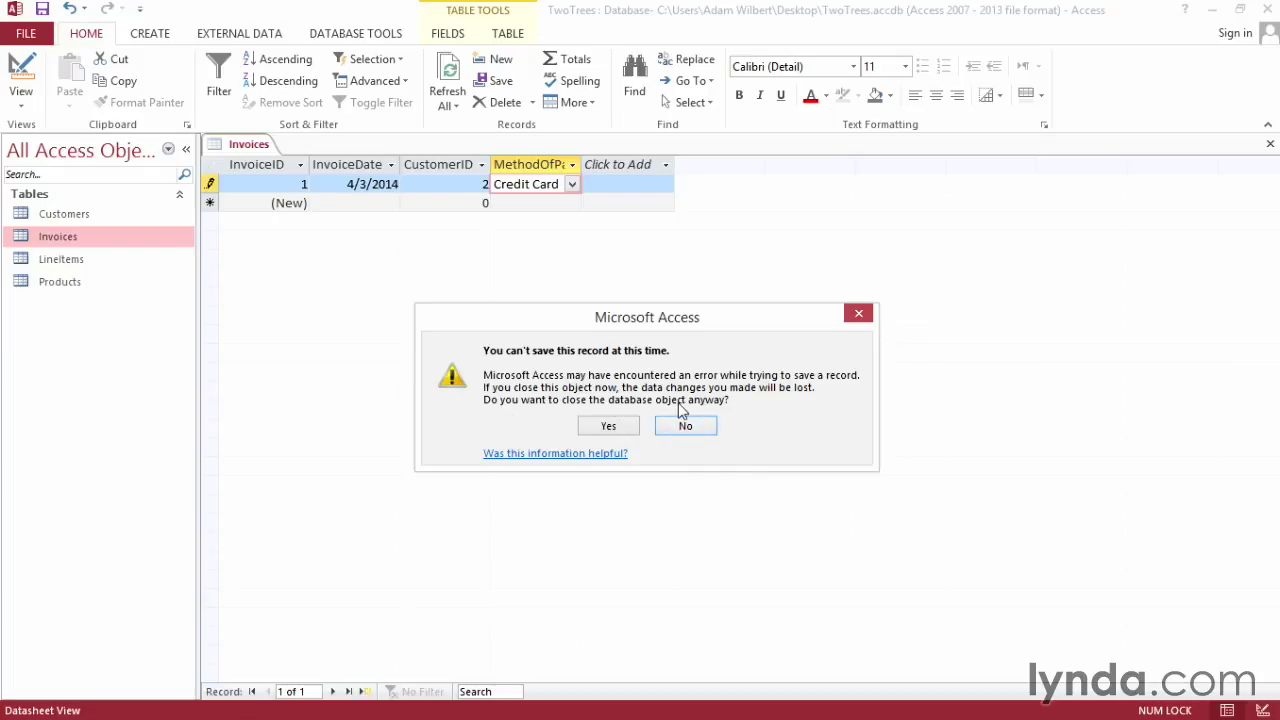
pyautogui.click(685, 427)
pyautogui.press('Escape')
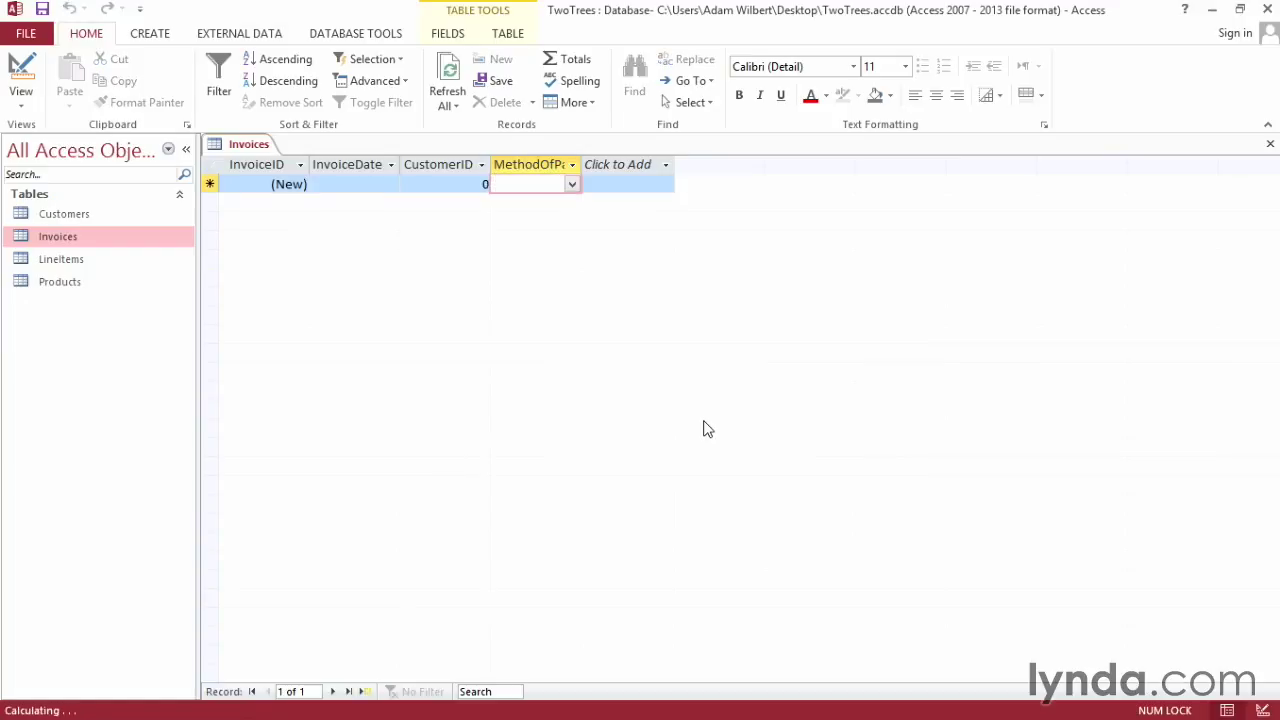
# - Enter an invoice dated April 3, 2014 for CustomerID 1 paid by Credit Card, then close Invoices
pyautogui.click(361, 183)
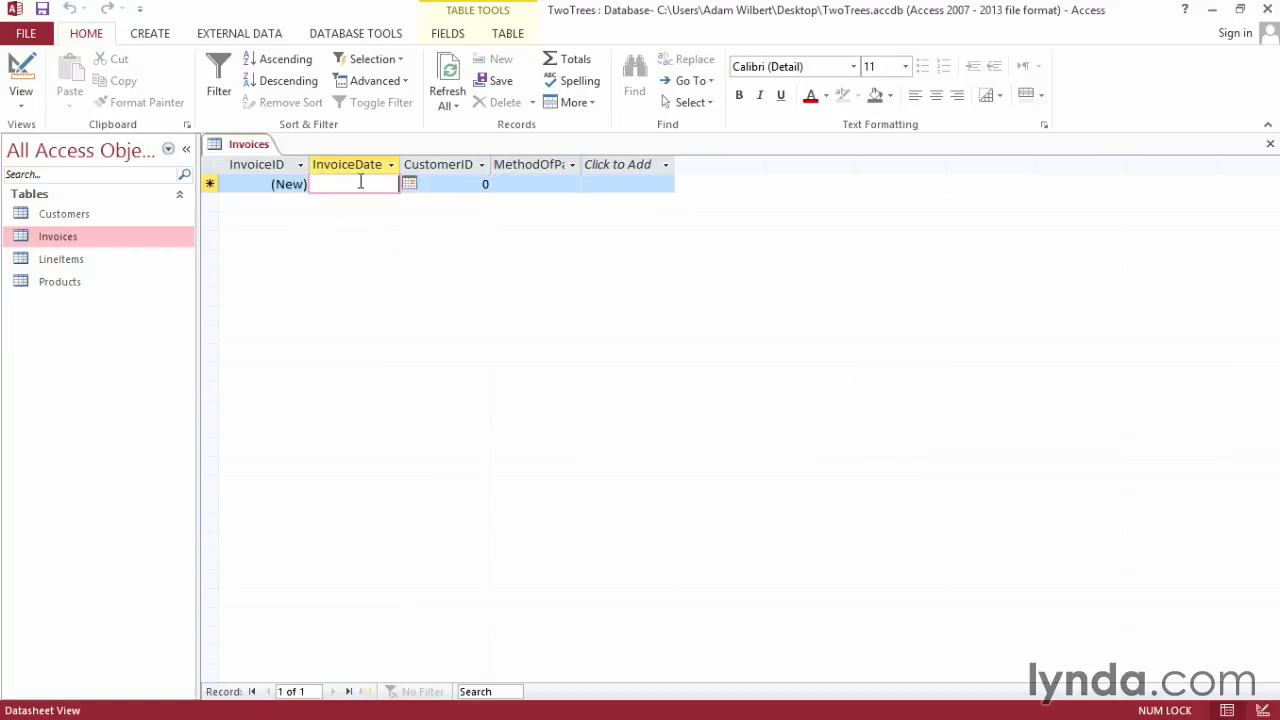
pyautogui.click(409, 185)
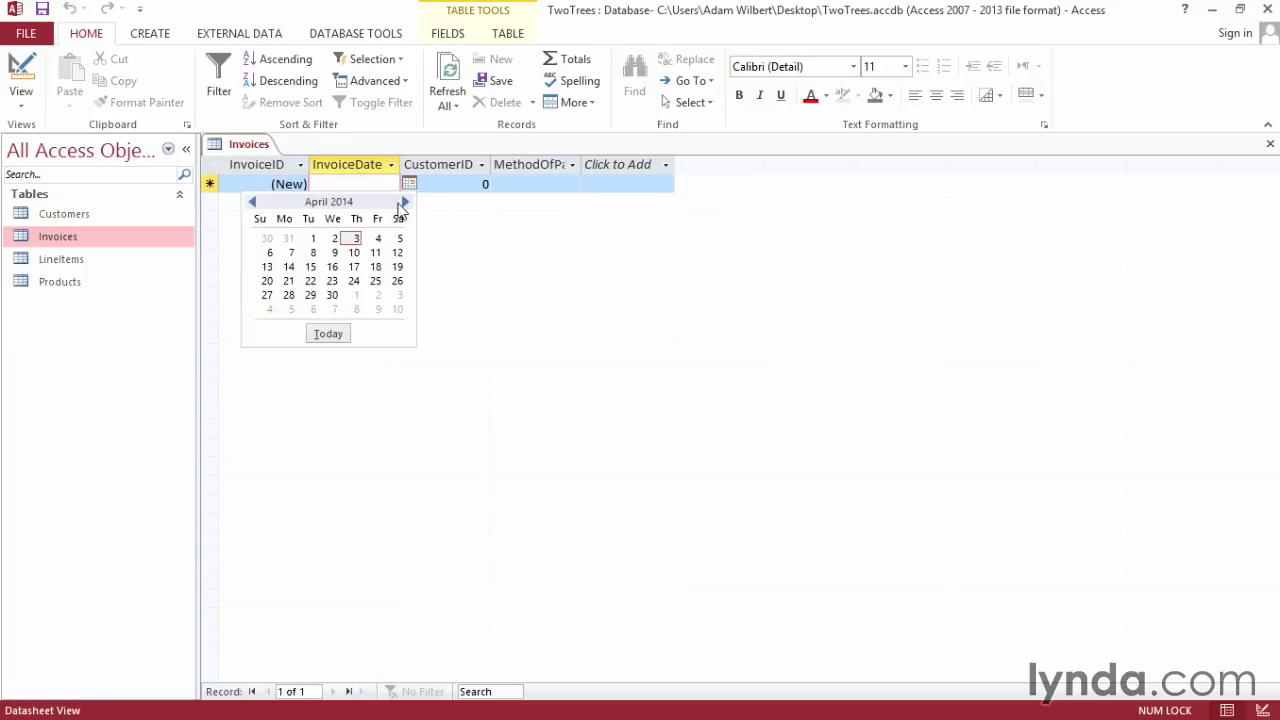
pyautogui.click(355, 239)
pyautogui.press('Tab')
pyautogui.write('1')
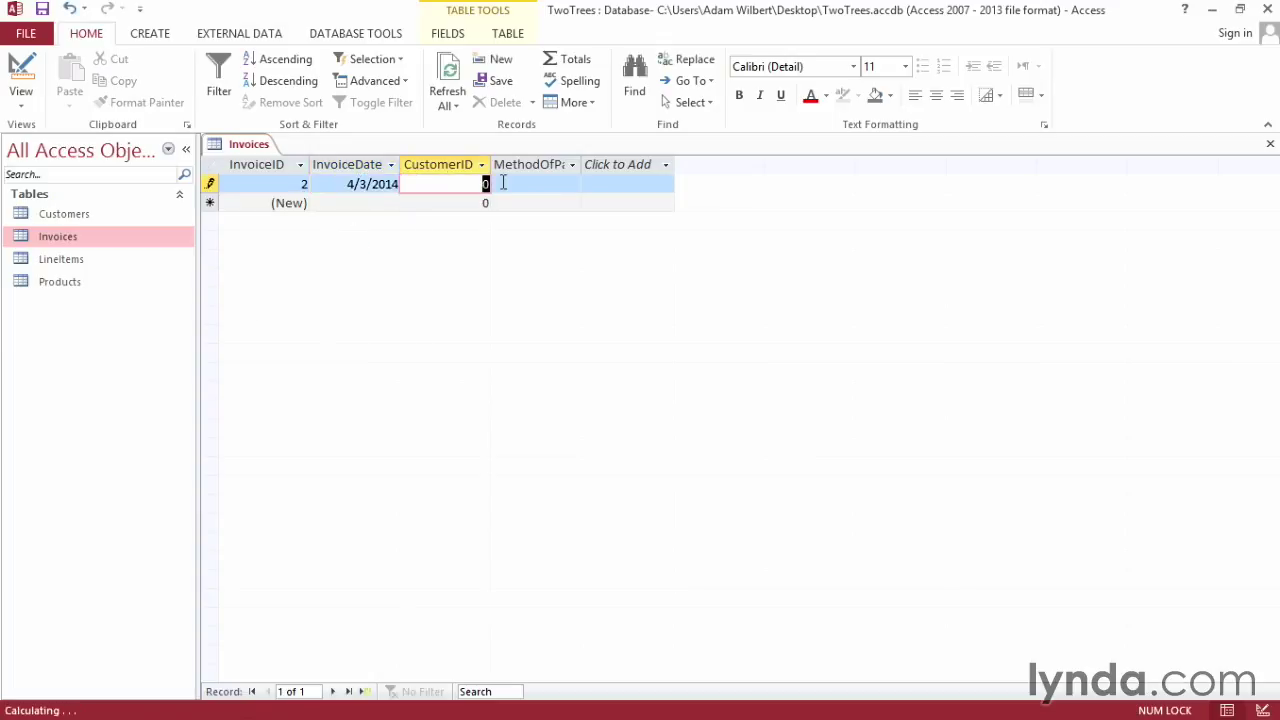
pyautogui.click(569, 184)
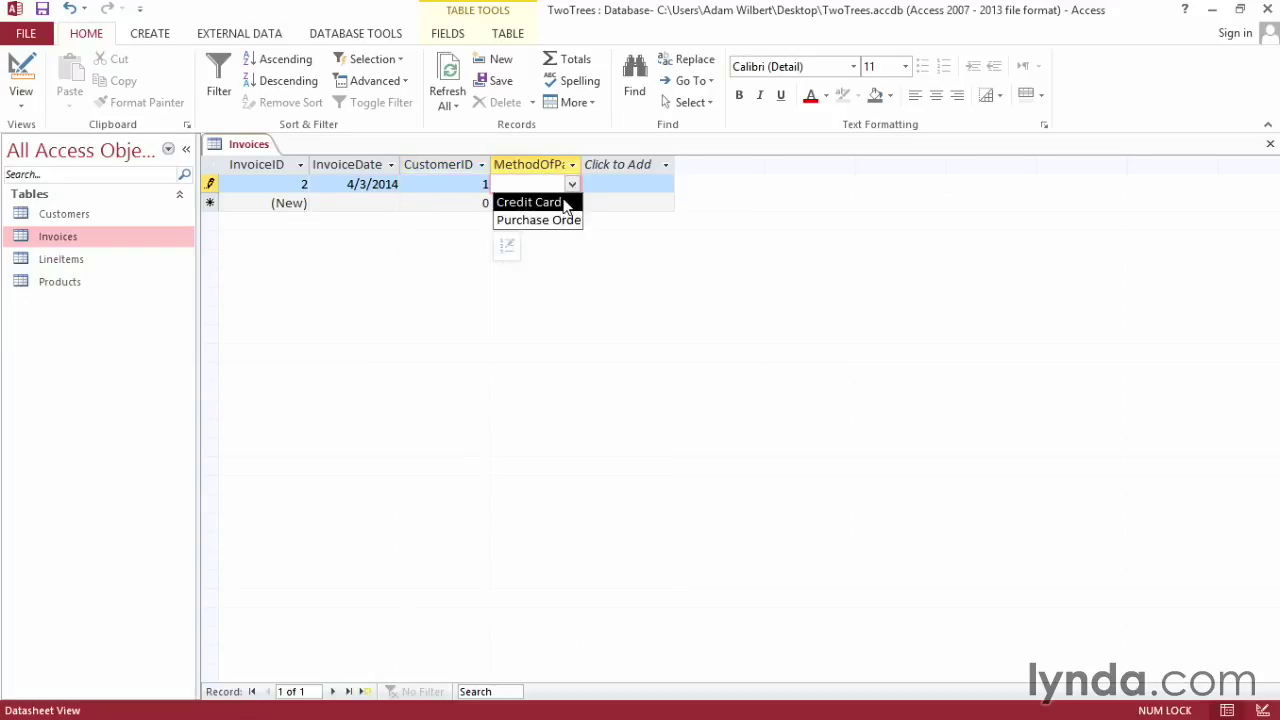
pyautogui.click(563, 203)
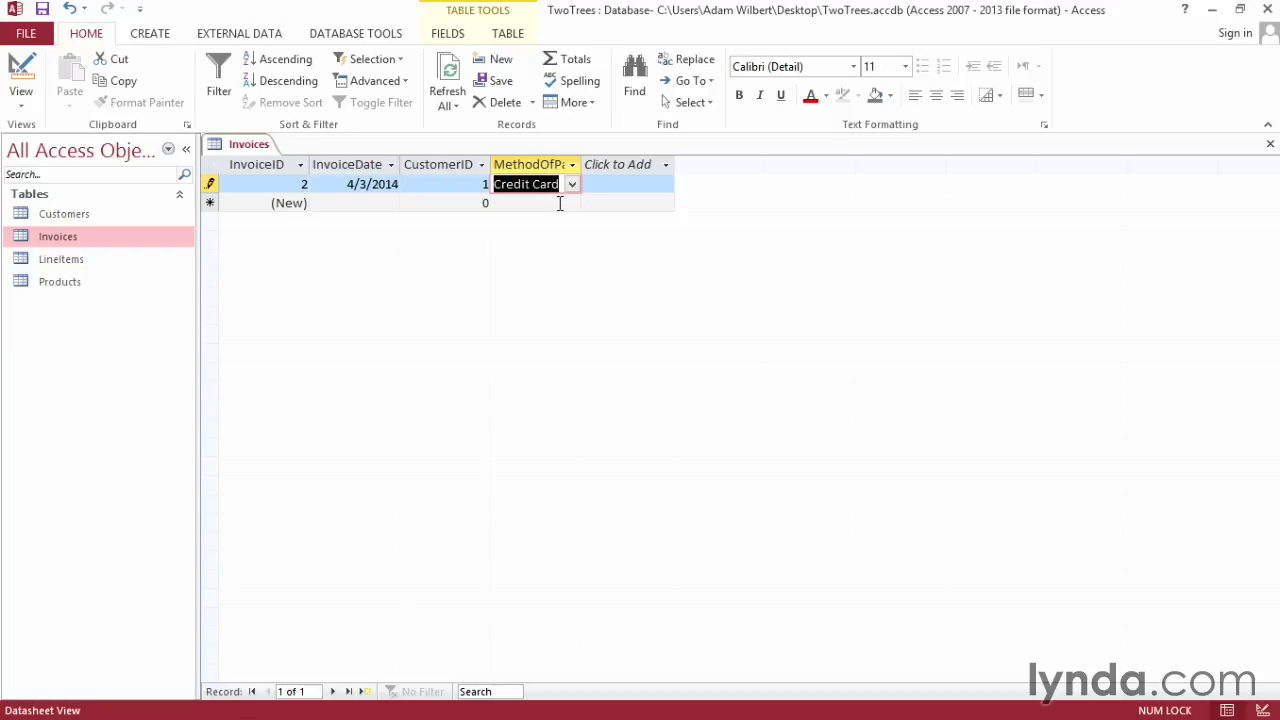
pyautogui.click(1270, 144)
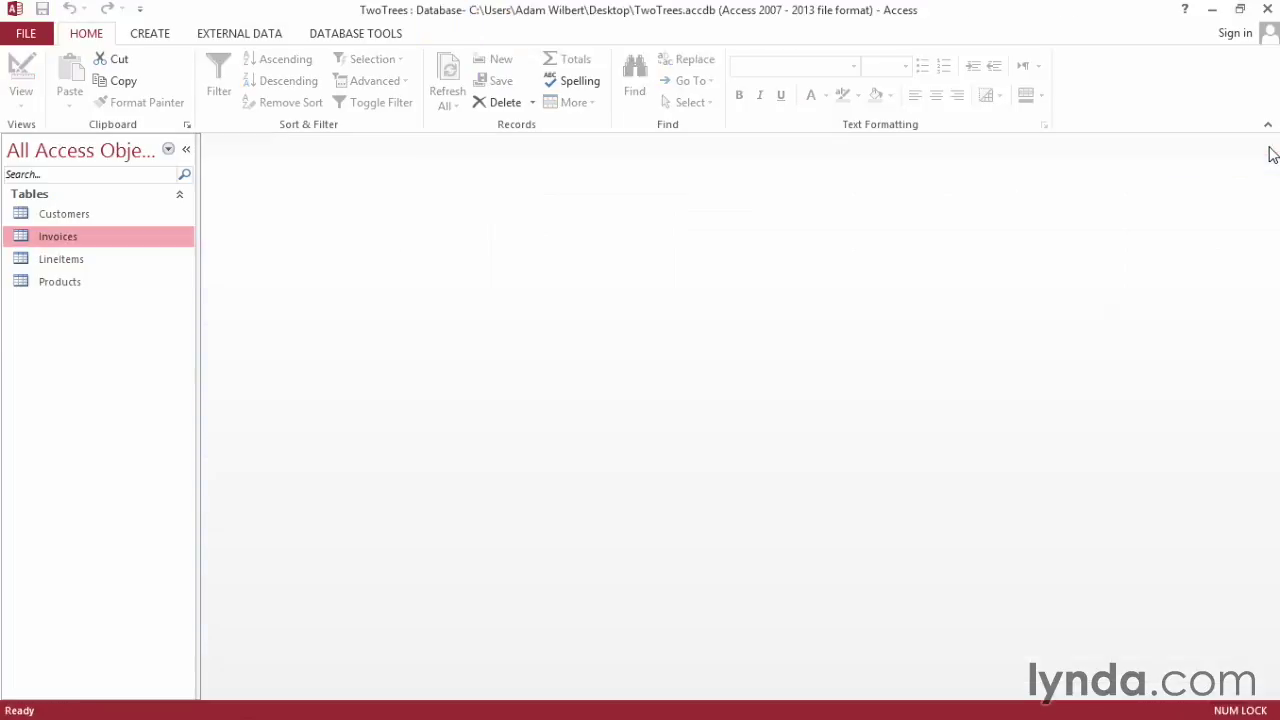